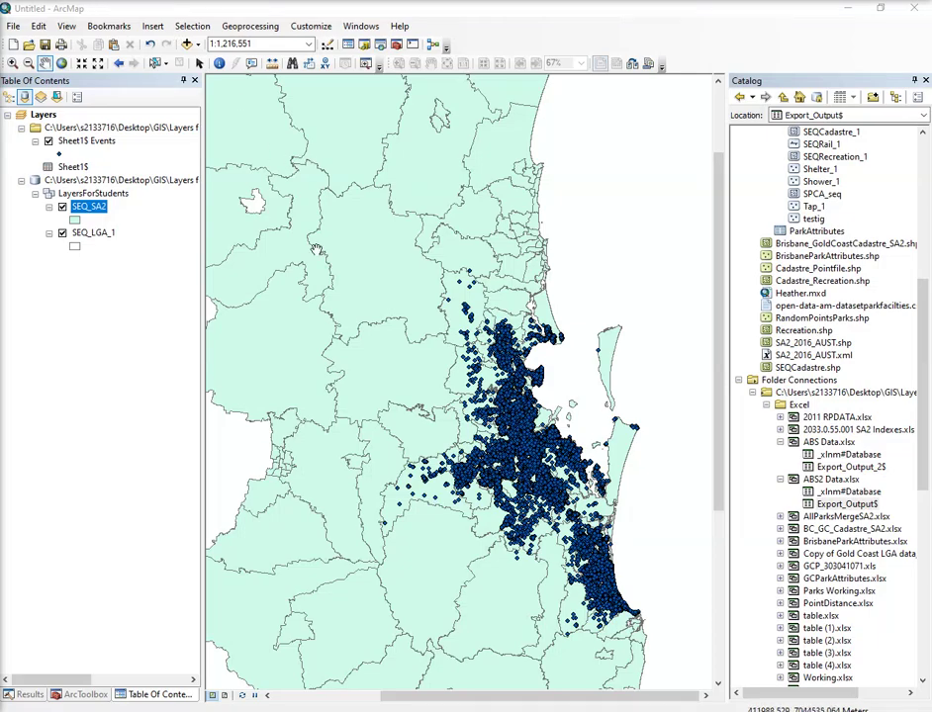
Add the Export_Output_2$ sheet from ABS Data.xlsx to the map
left_click(779, 442)
left_click(780, 454)
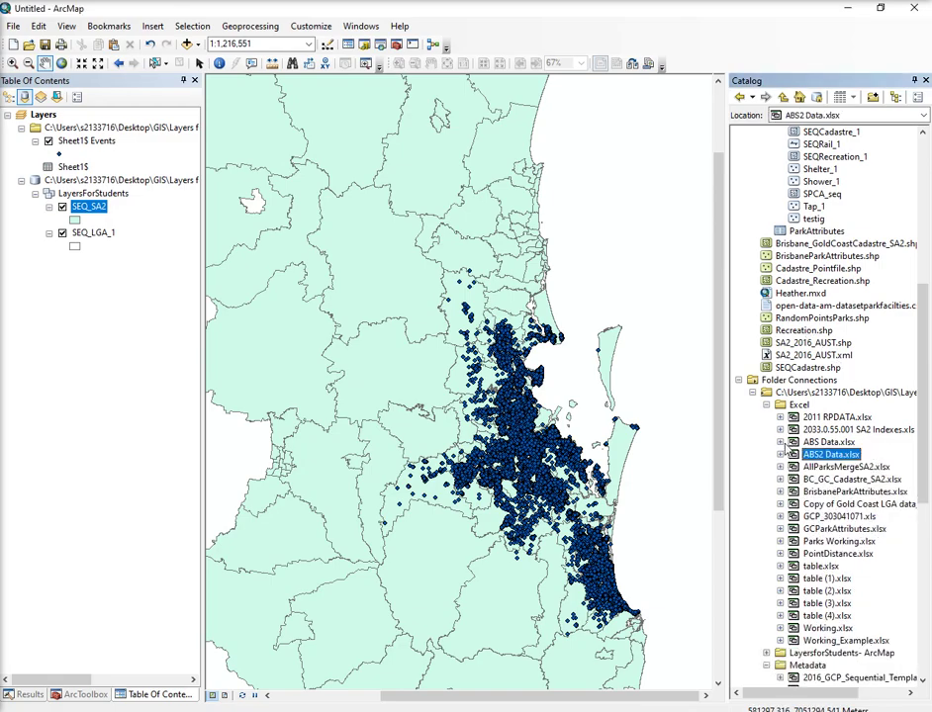
left_click(779, 443)
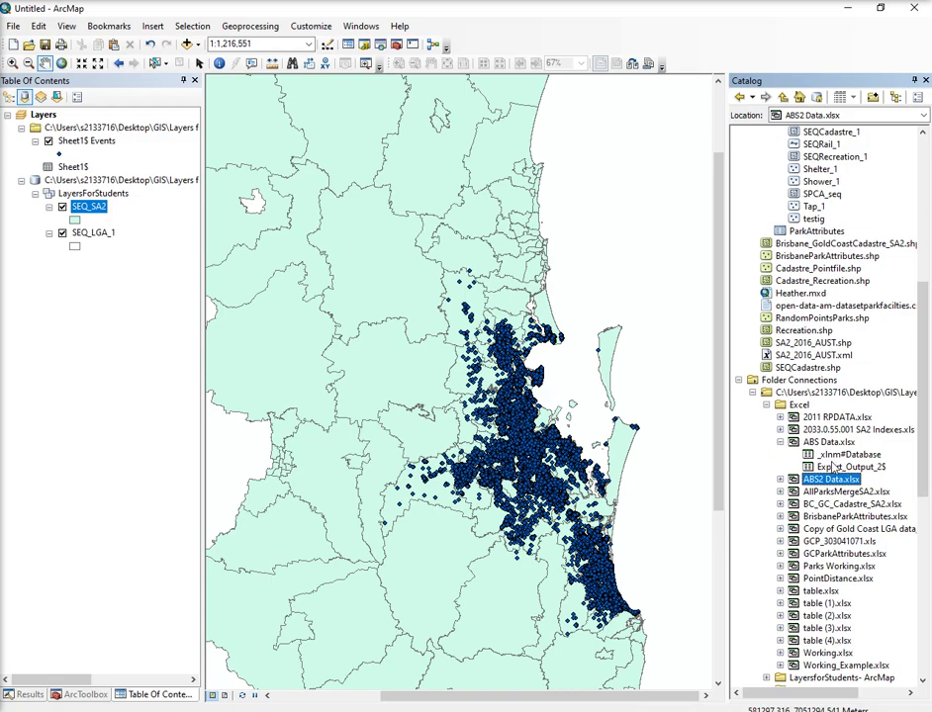
left_click_drag(834, 469, 104, 370)
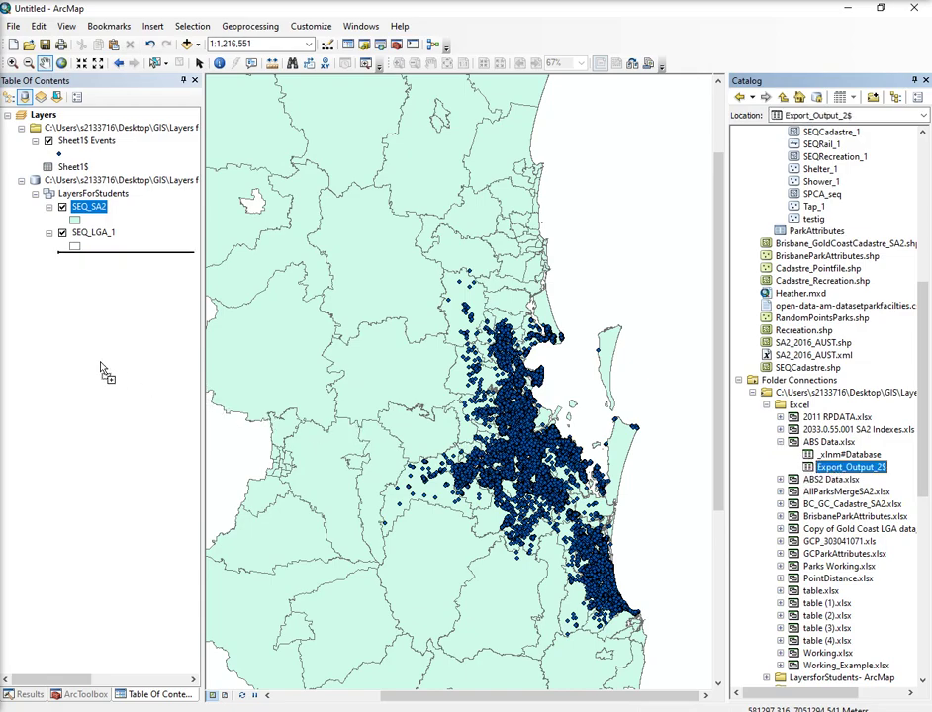
Add the Export_Output$ sheet from ABS2 Data.xlsx, keeping the table of contents listed by source
left_click(780, 479)
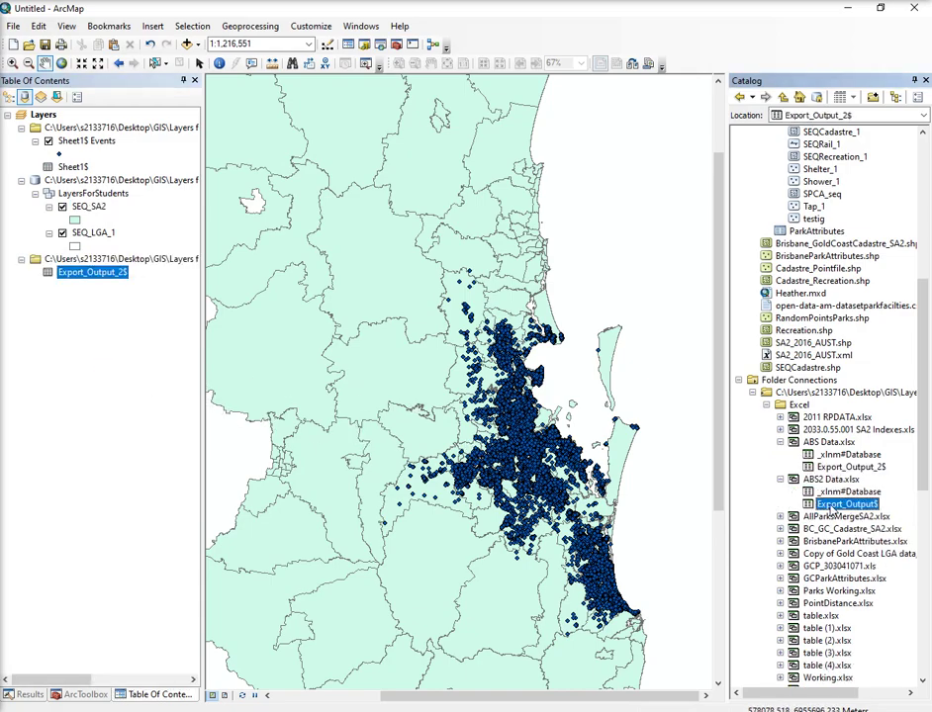
left_click_drag(846, 504, 99, 297)
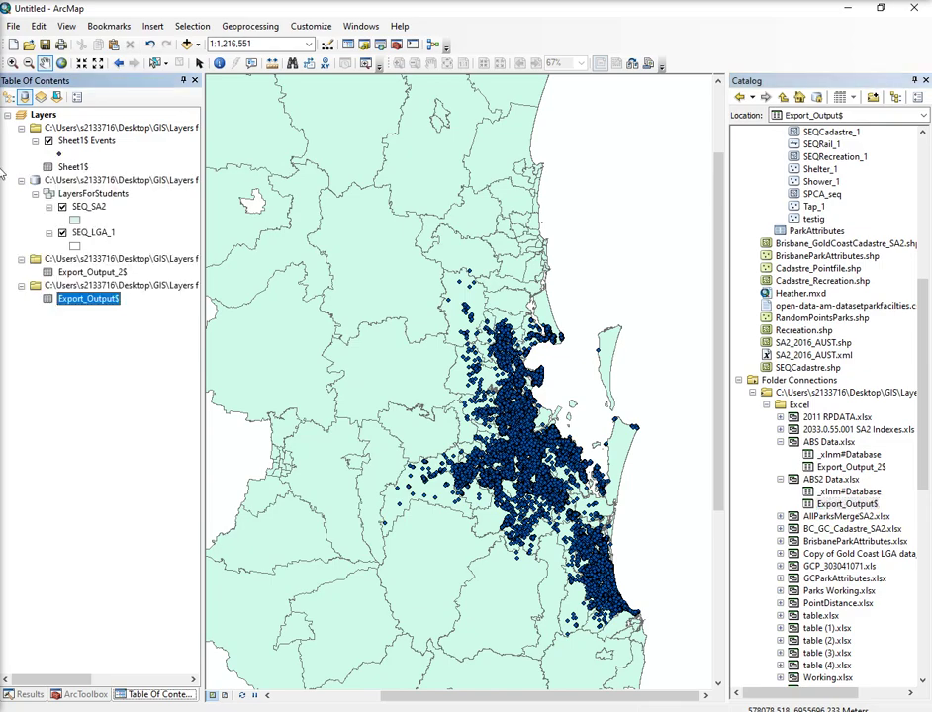
left_click(9, 96)
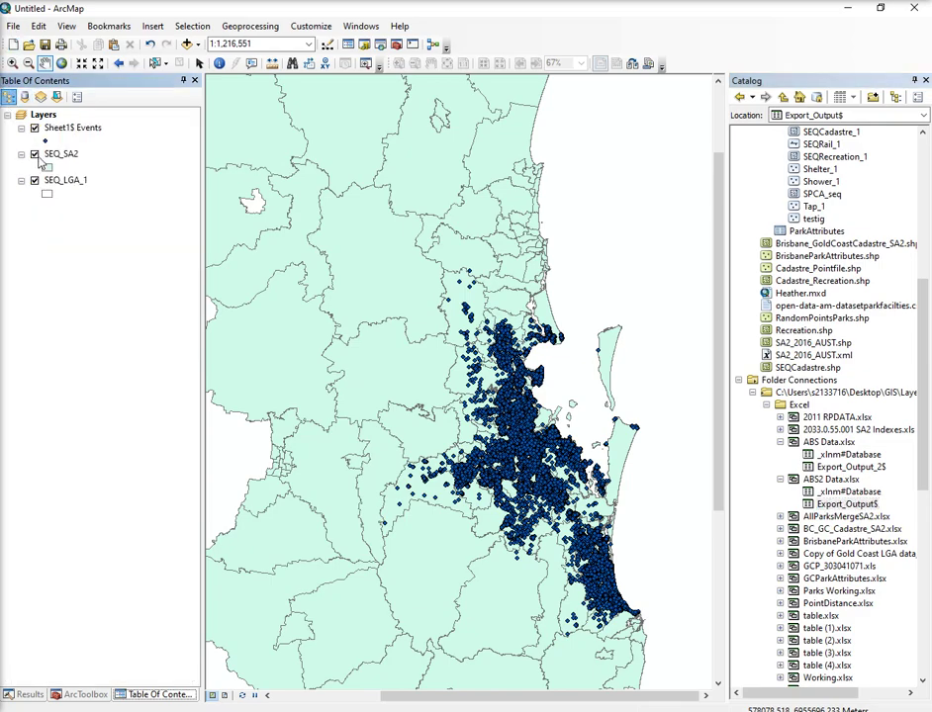
left_click(24, 96)
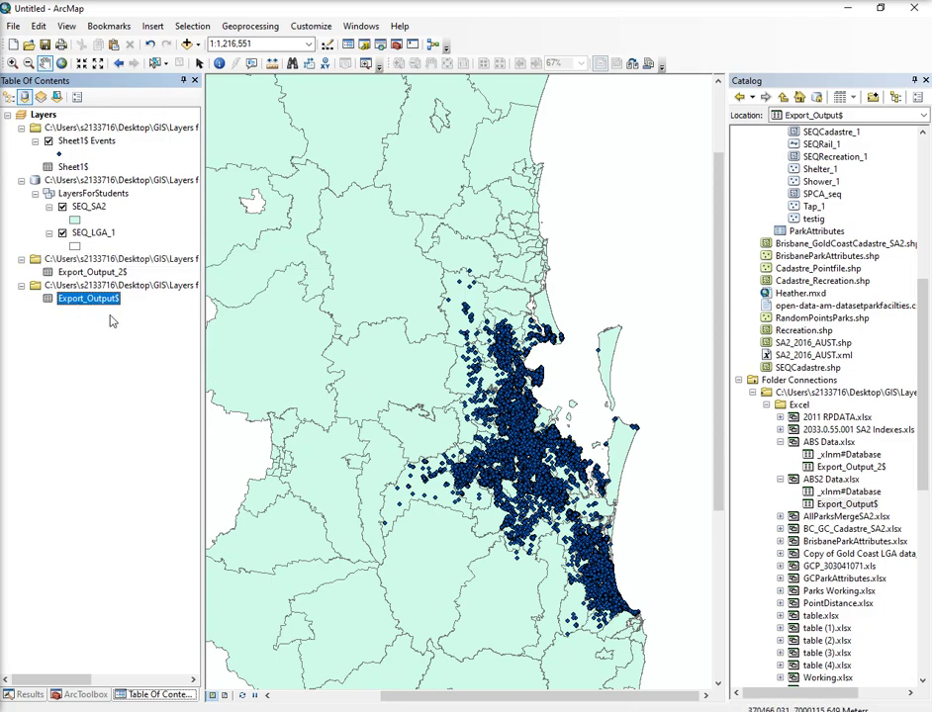
right_click(95, 261)
right_click(99, 273)
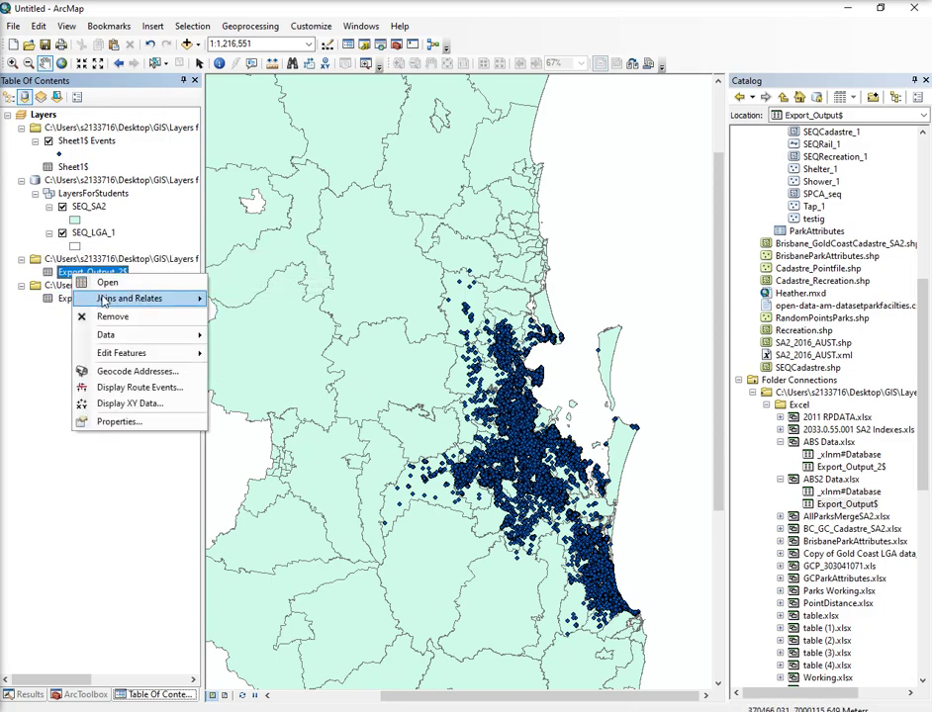
left_click(133, 282)
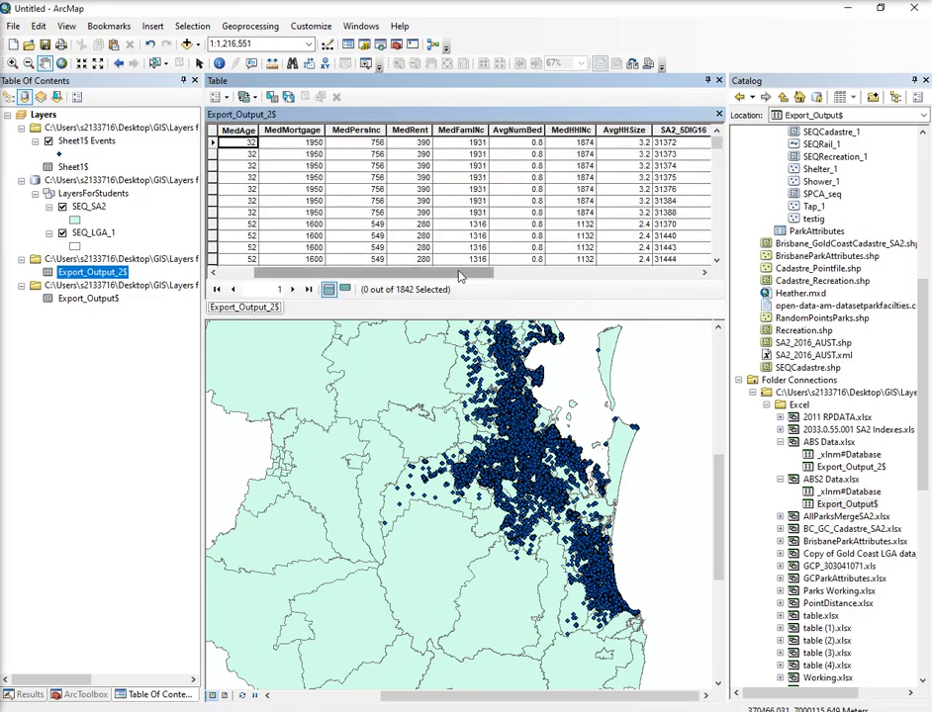
left_click_drag(458, 277, 673, 279)
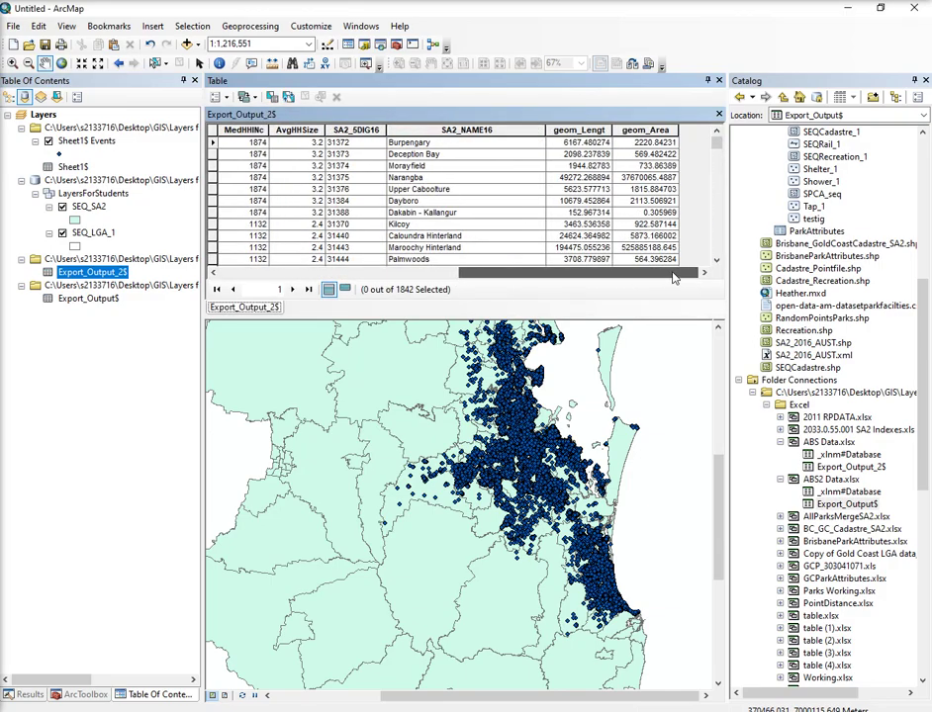
left_click(720, 81)
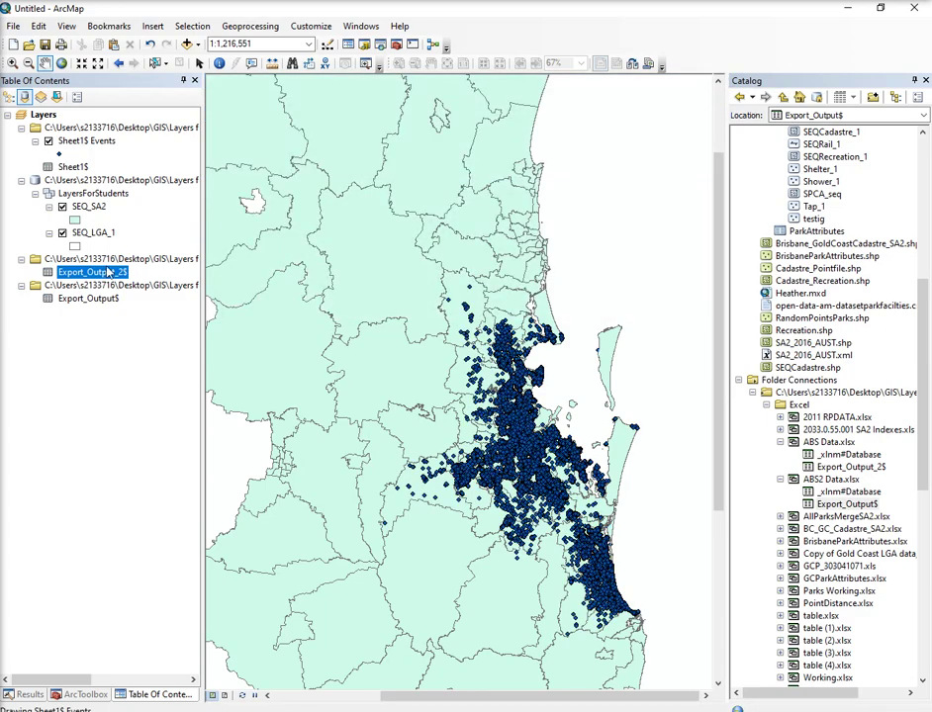
Join Export_Output_2$ to SEQ_SA2, using SA2_5DIG16 as the join field on both sides
right_click(88, 211)
mouse_move(163, 274)
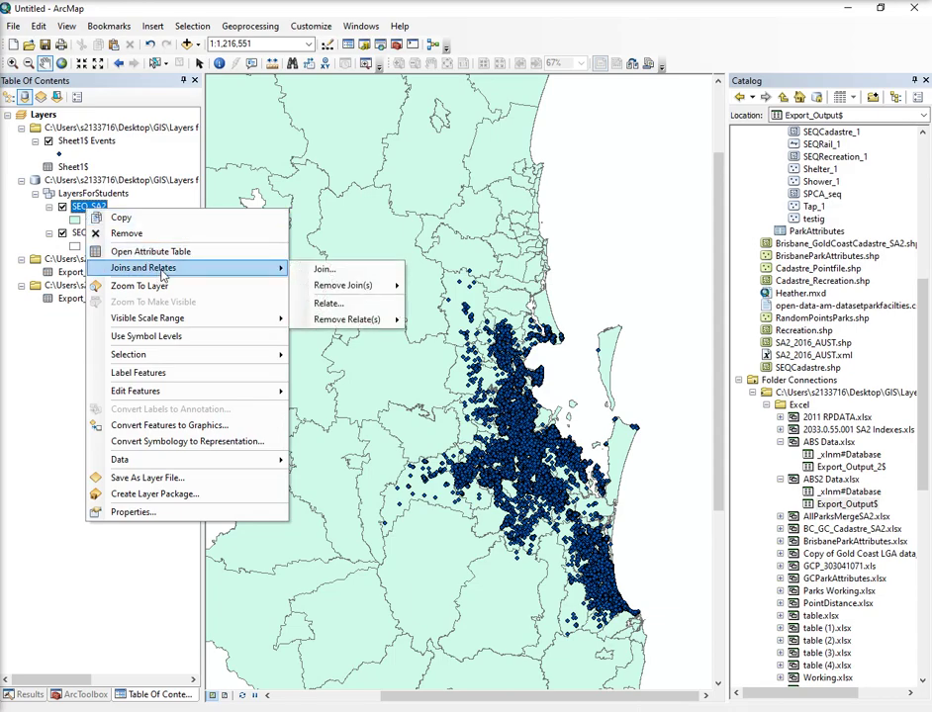
left_click(323, 268)
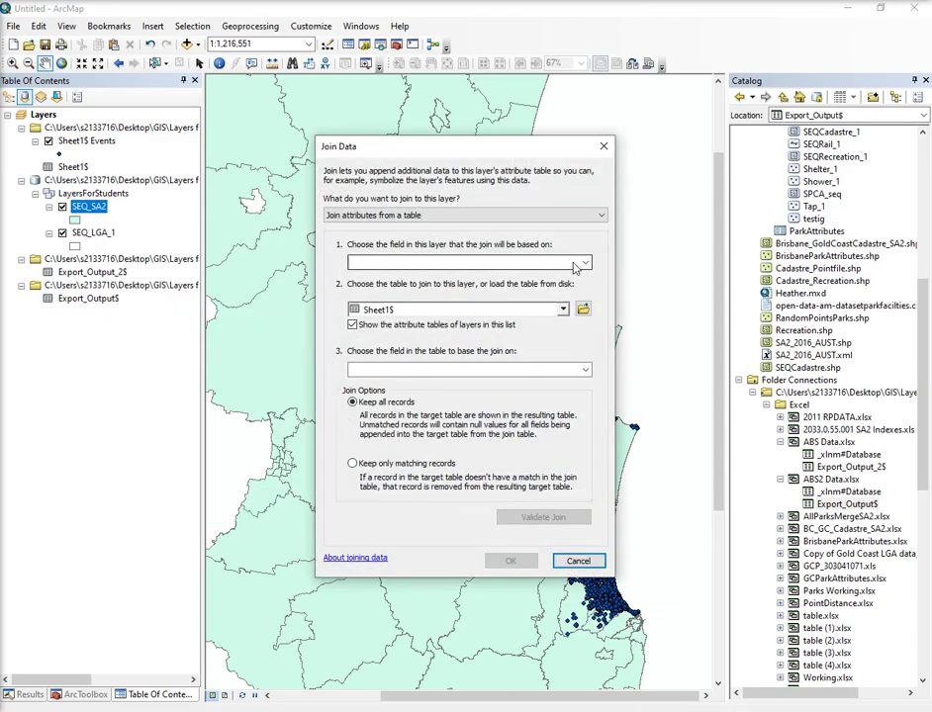
left_click(582, 263)
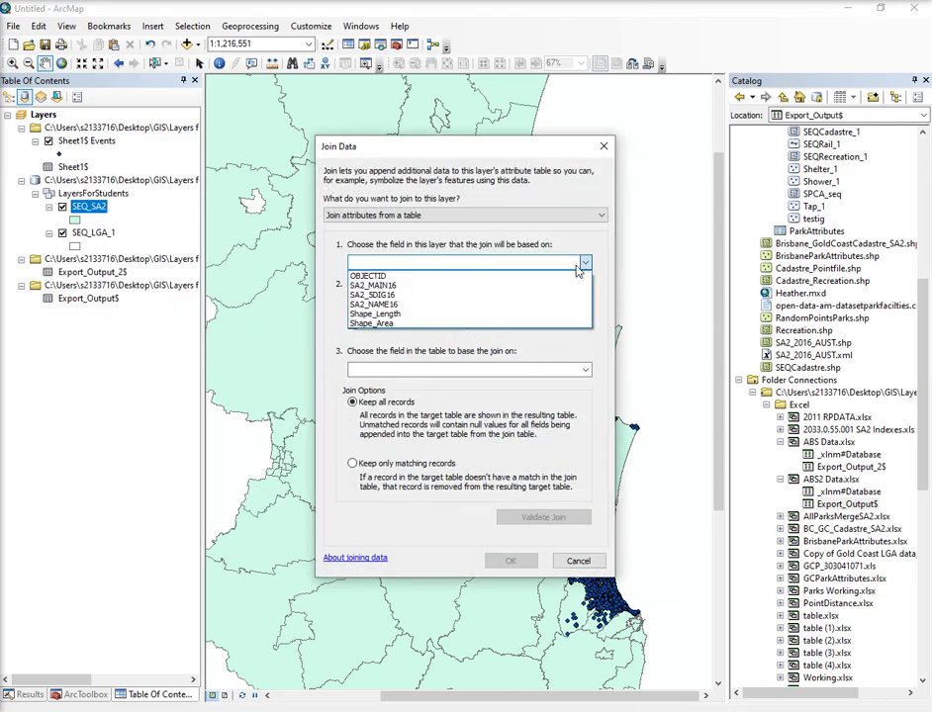
left_click(384, 297)
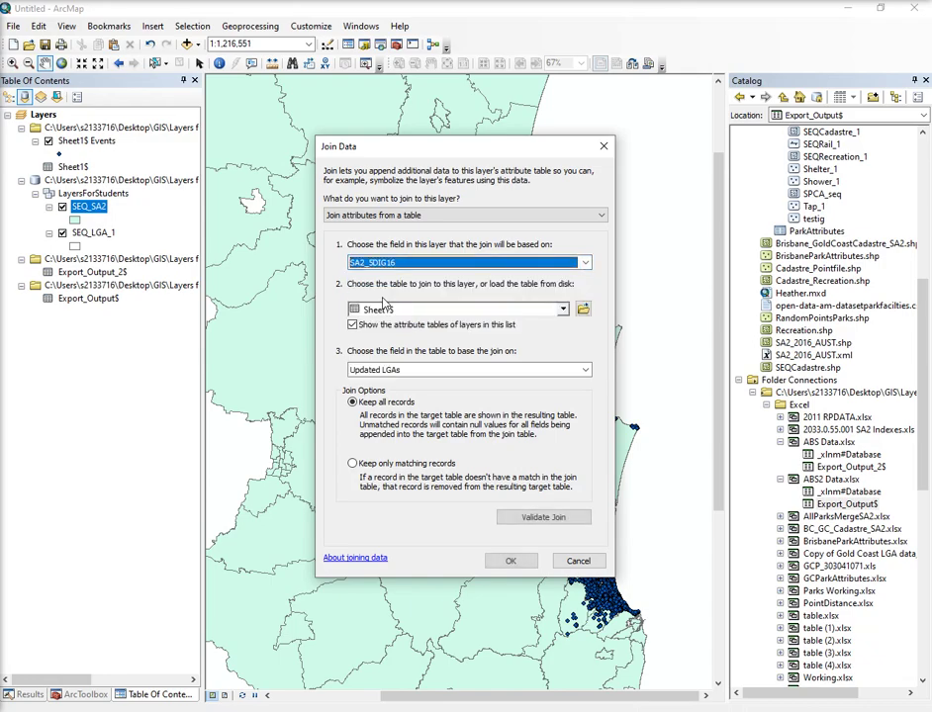
left_click(585, 370)
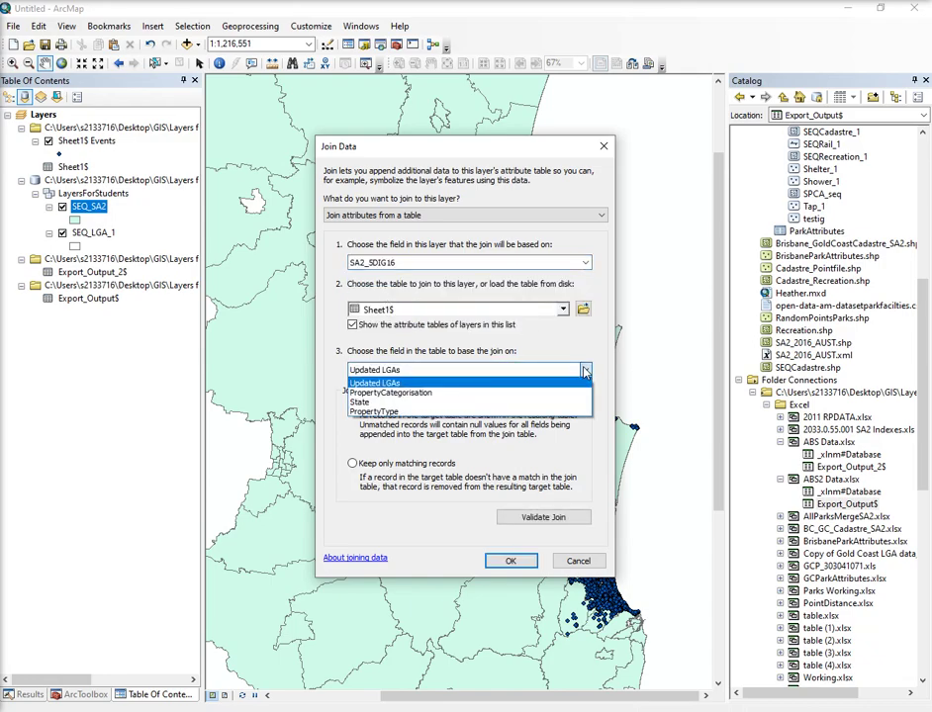
left_click(562, 311)
left_click(562, 310)
left_click(418, 345)
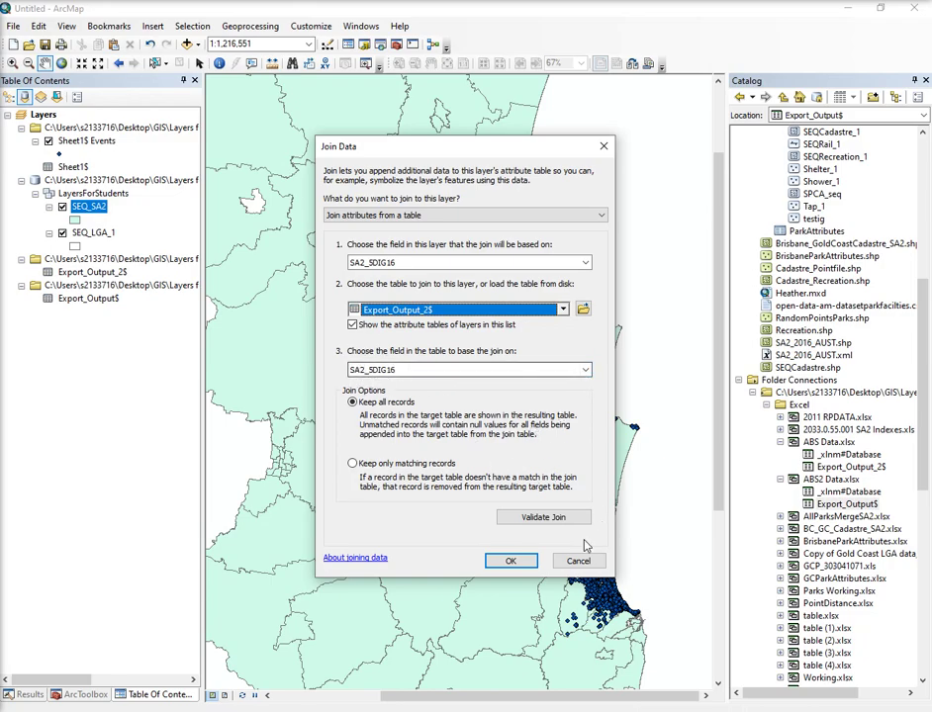
left_click(512, 561)
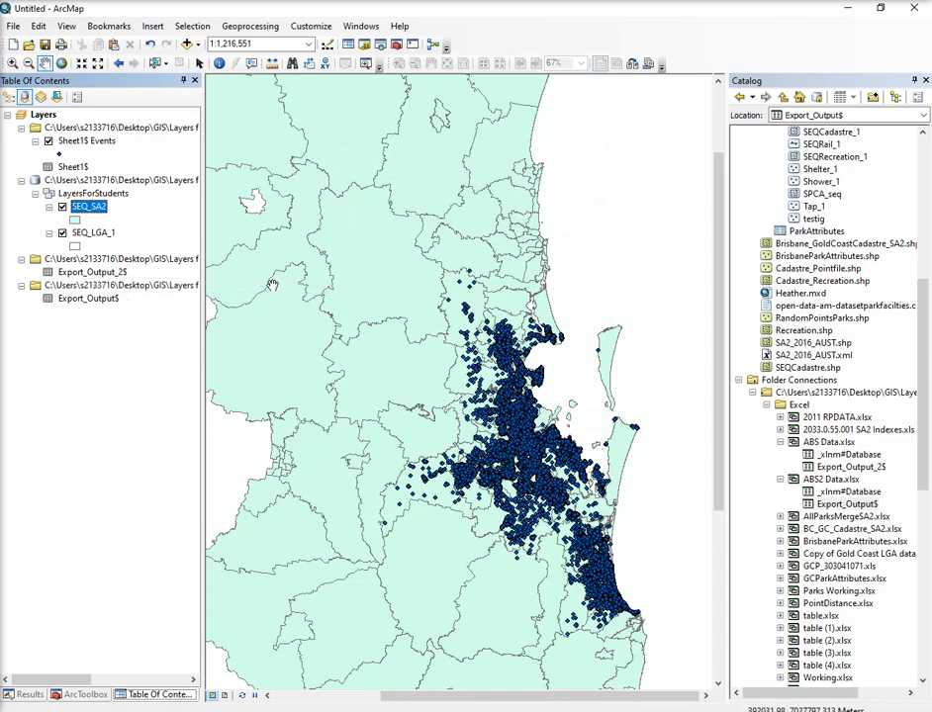
Open SEQ_SA2's attribute table and scroll right to the joined MedAge and MedMortgage columns
right_click(105, 207)
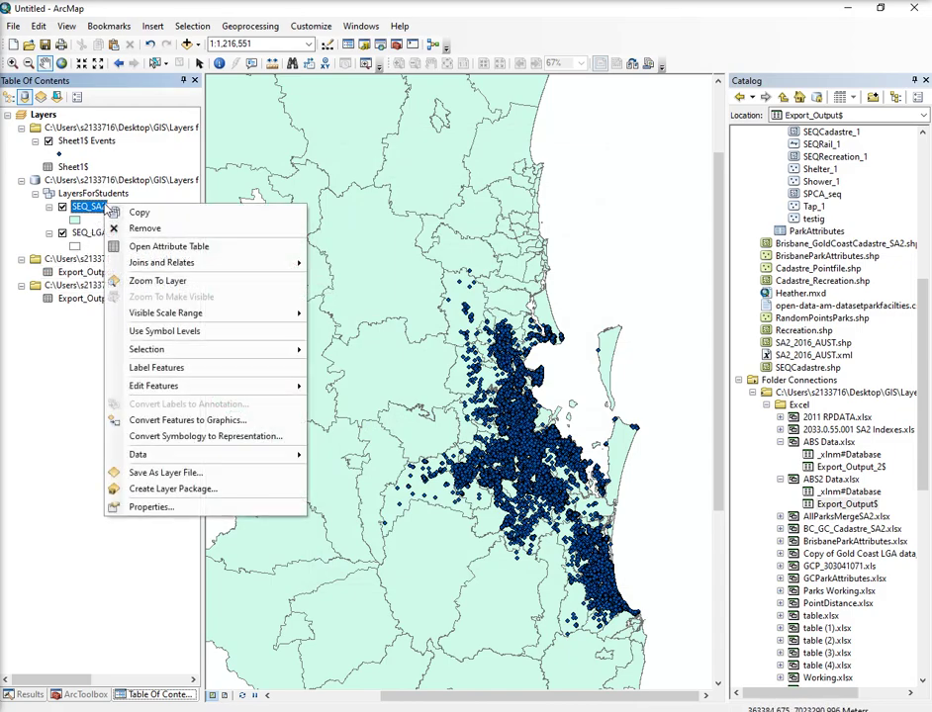
left_click(158, 246)
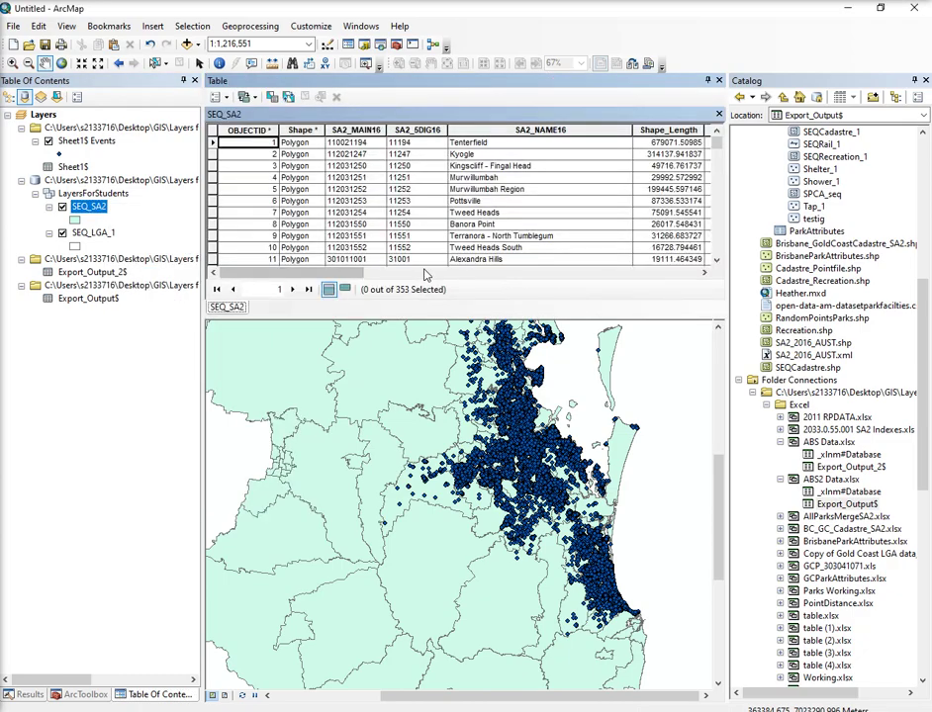
left_click(704, 273)
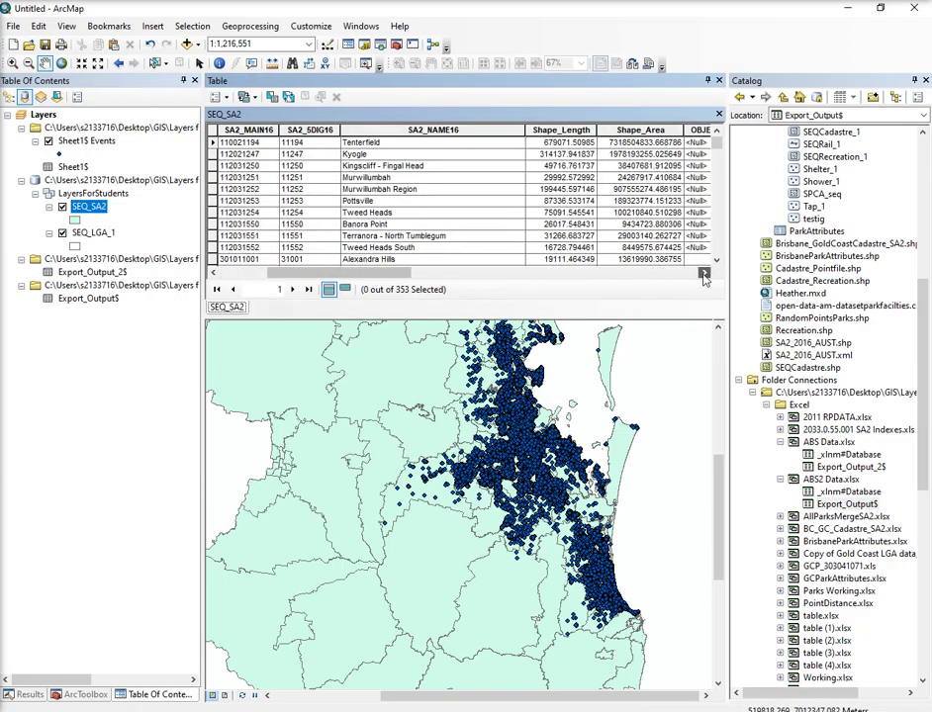
left_click(703, 273)
left_click(704, 273)
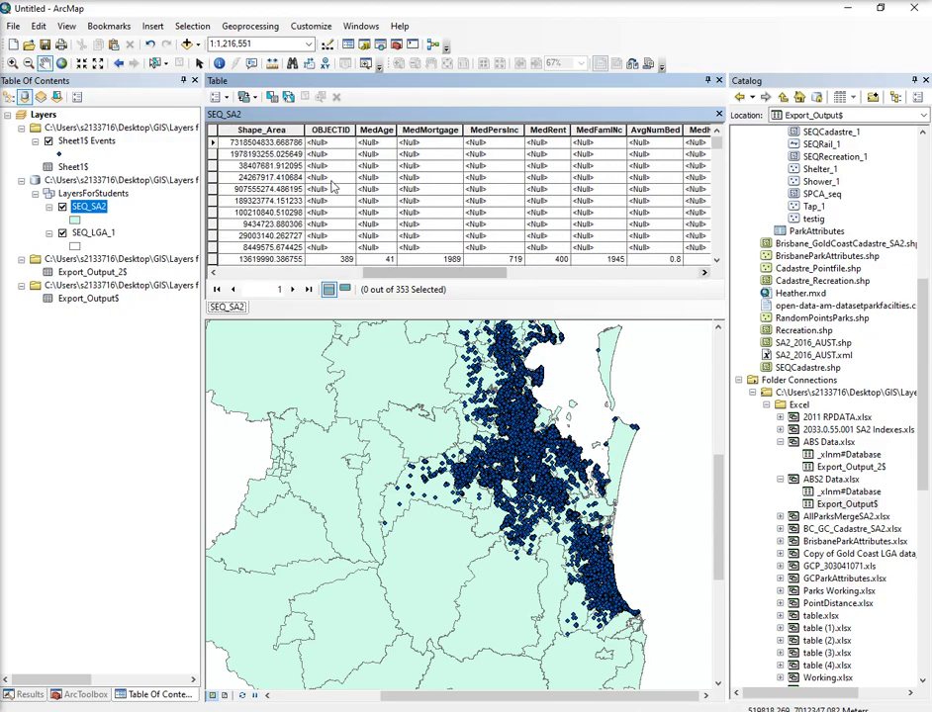
right_click(362, 130)
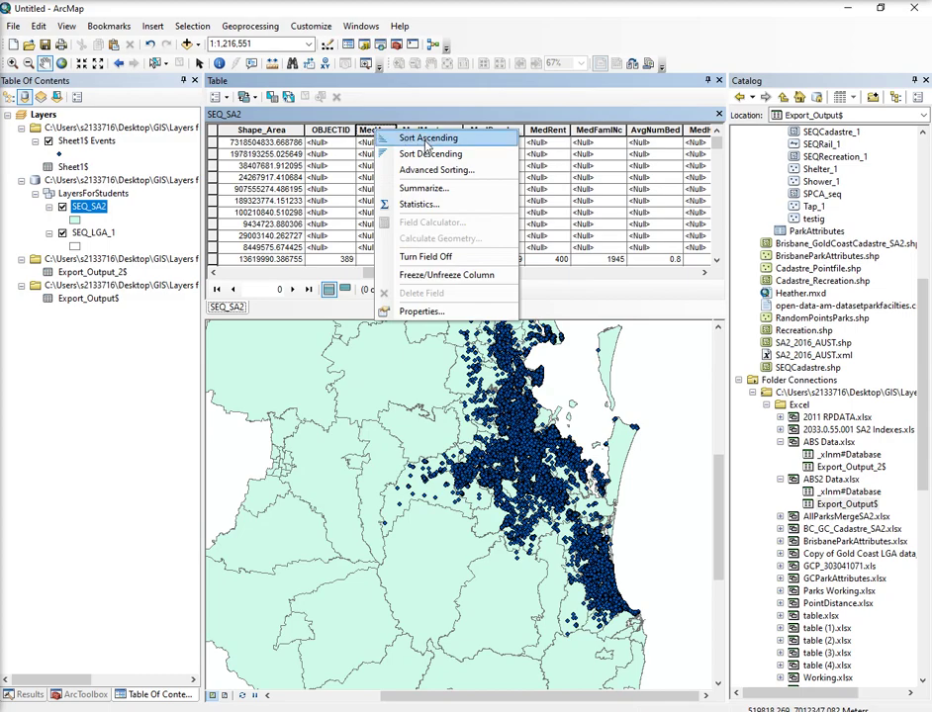
left_click(416, 141)
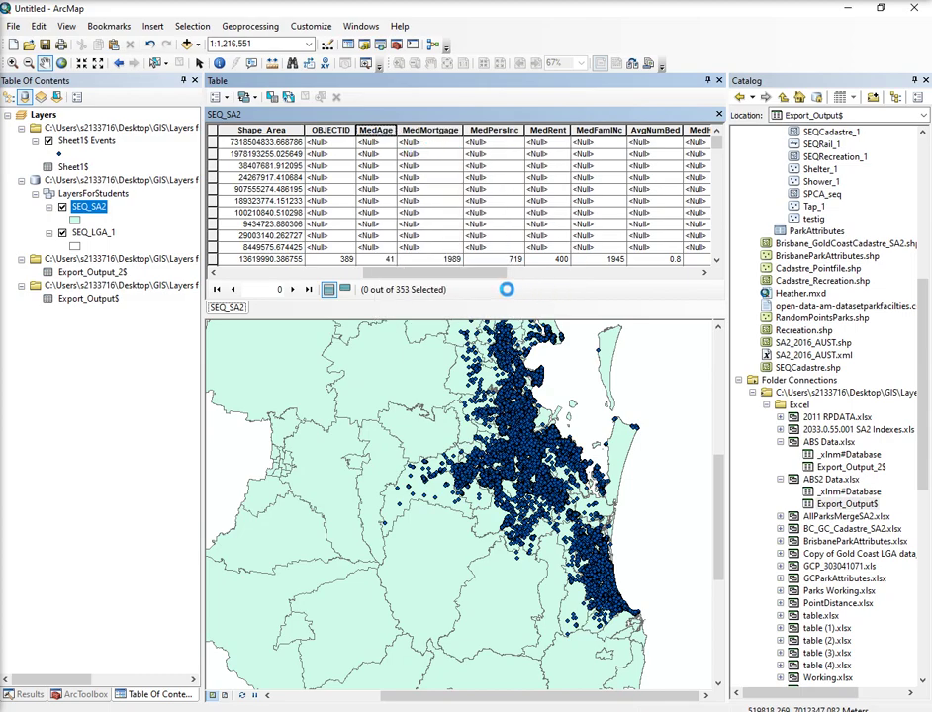
left_click_drag(408, 275, 251, 281)
scroll(535, 201, "down", 5)
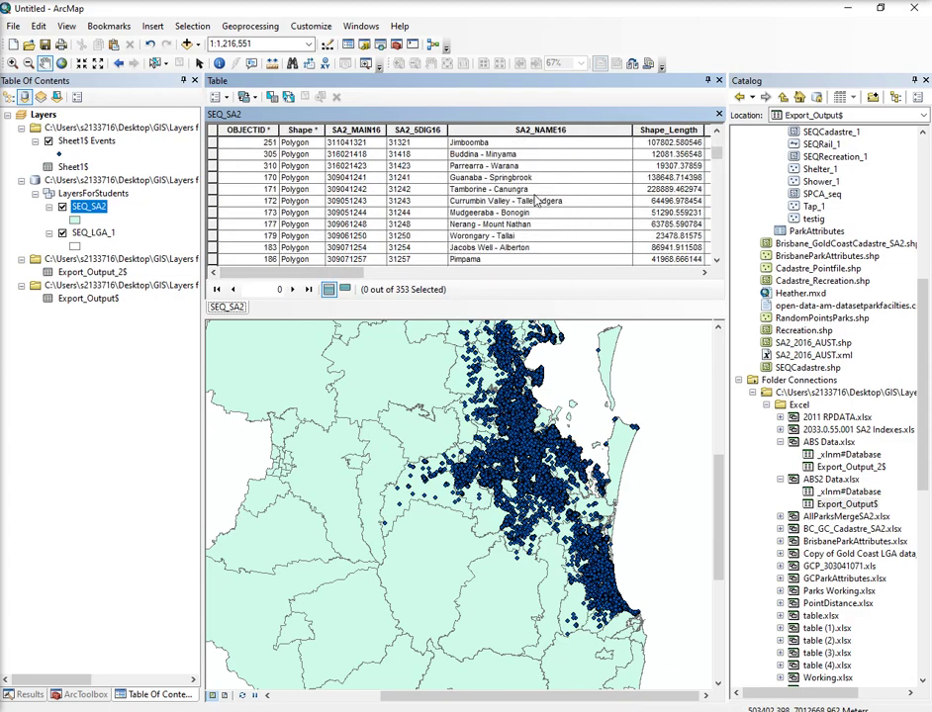
scroll(536, 201, "down", 12)
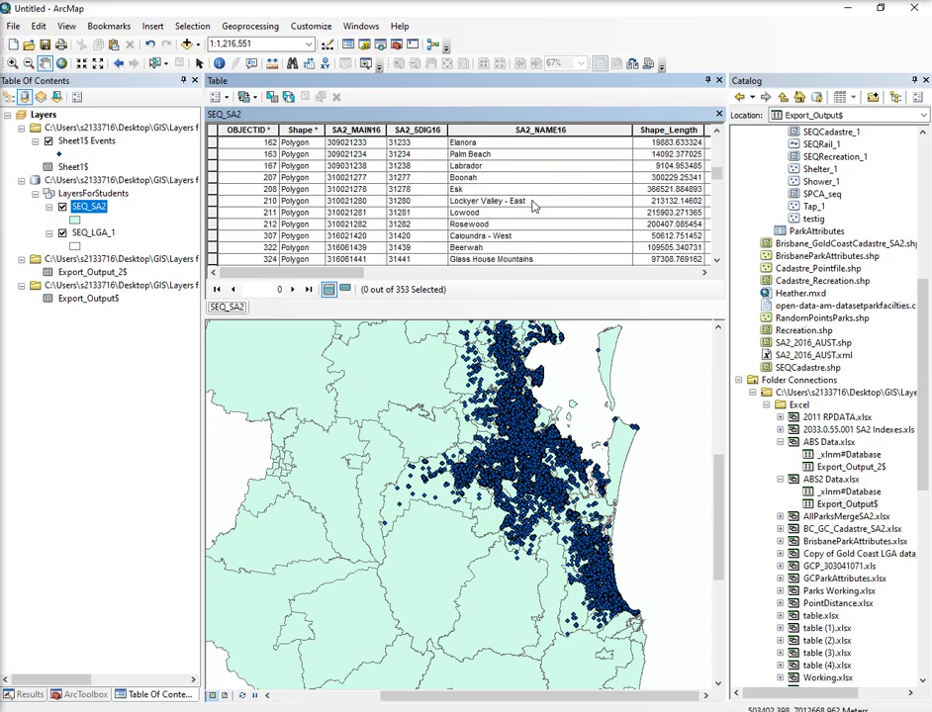
scroll(535, 201, "down", 6)
left_click(688, 275)
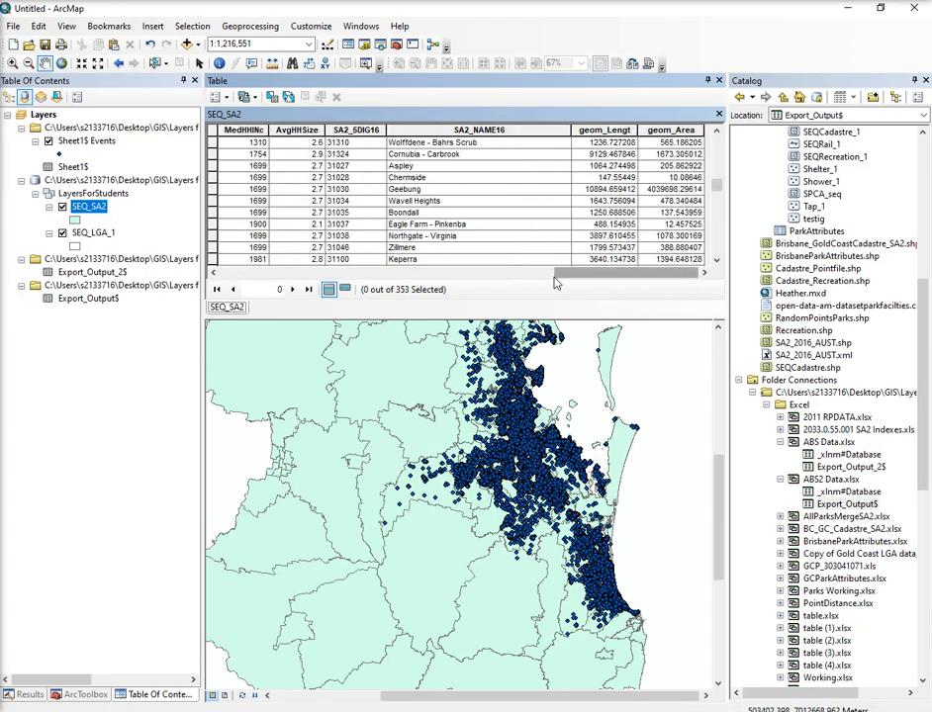
left_click(214, 273)
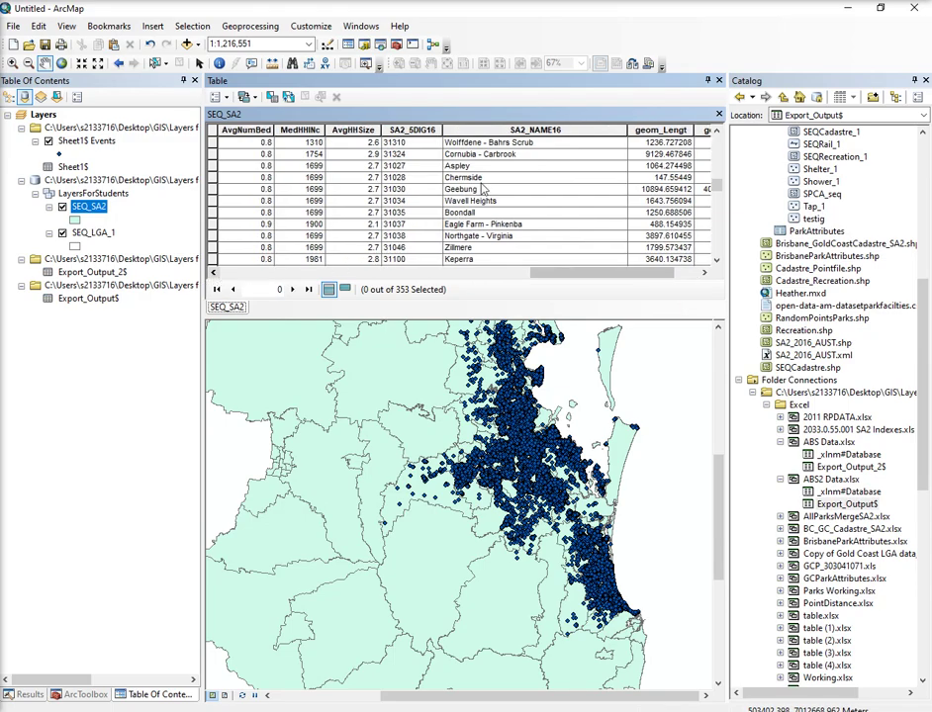
scroll(503, 201, "down", 1)
scroll(504, 201, "down", 10)
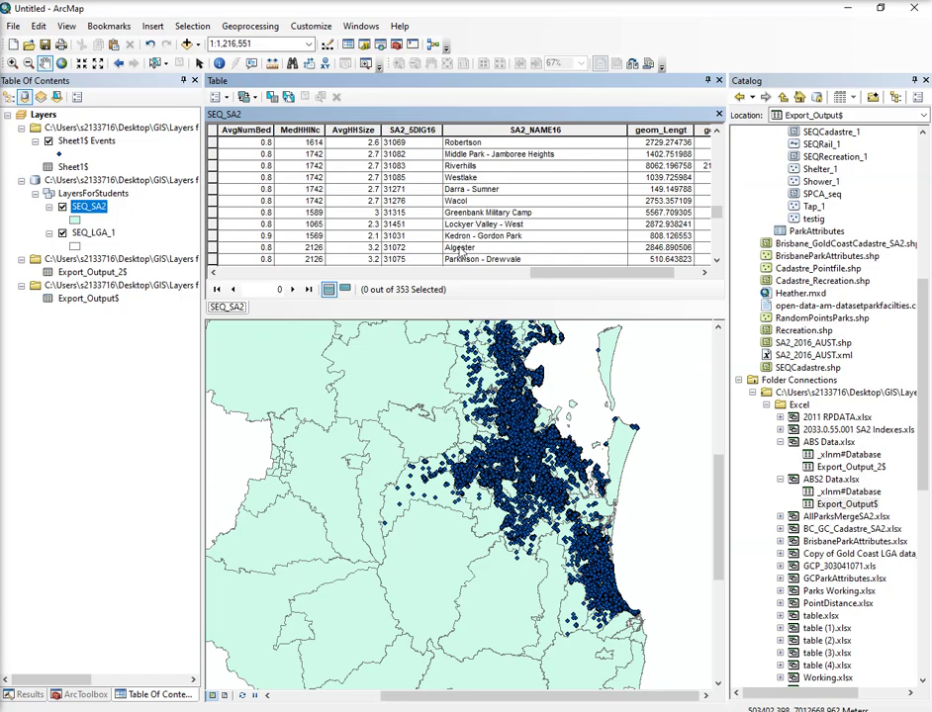
scroll(457, 225, "down", 8)
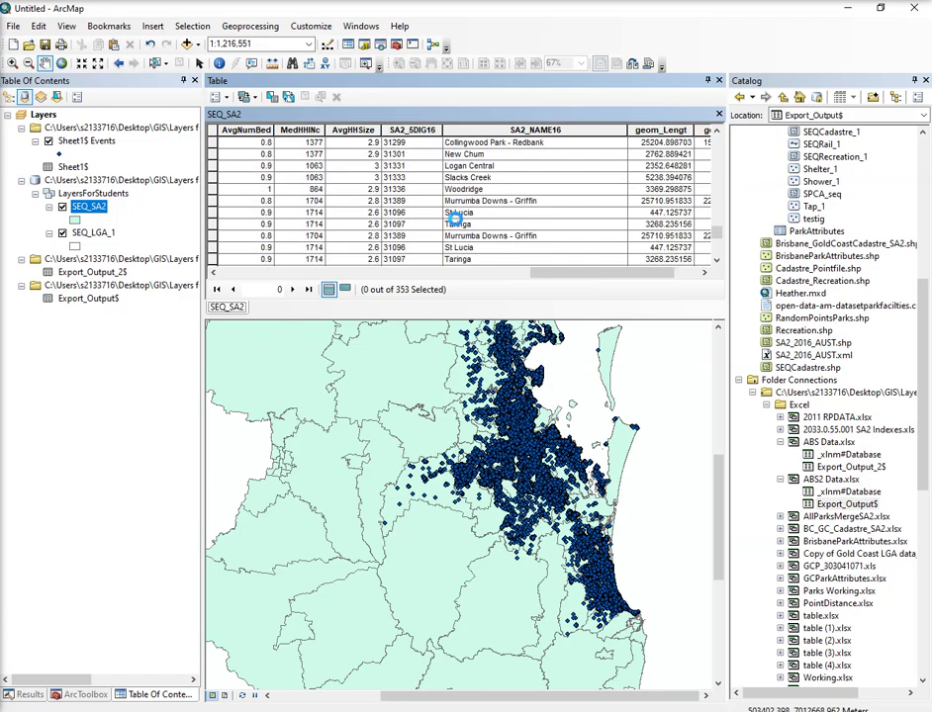
scroll(485, 216, "down", 3)
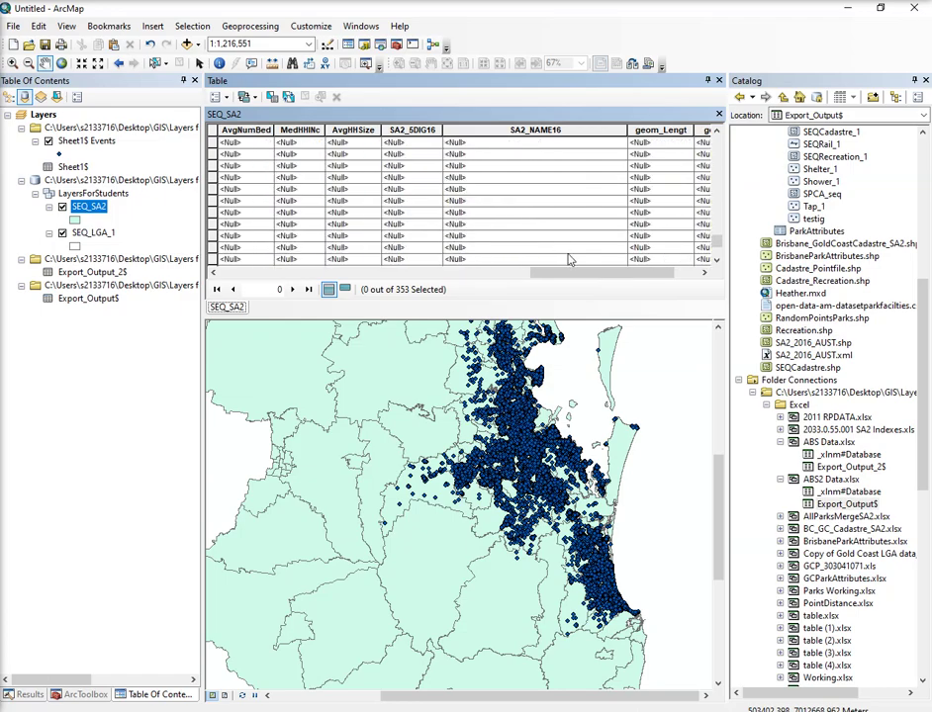
left_click_drag(568, 271, 318, 302)
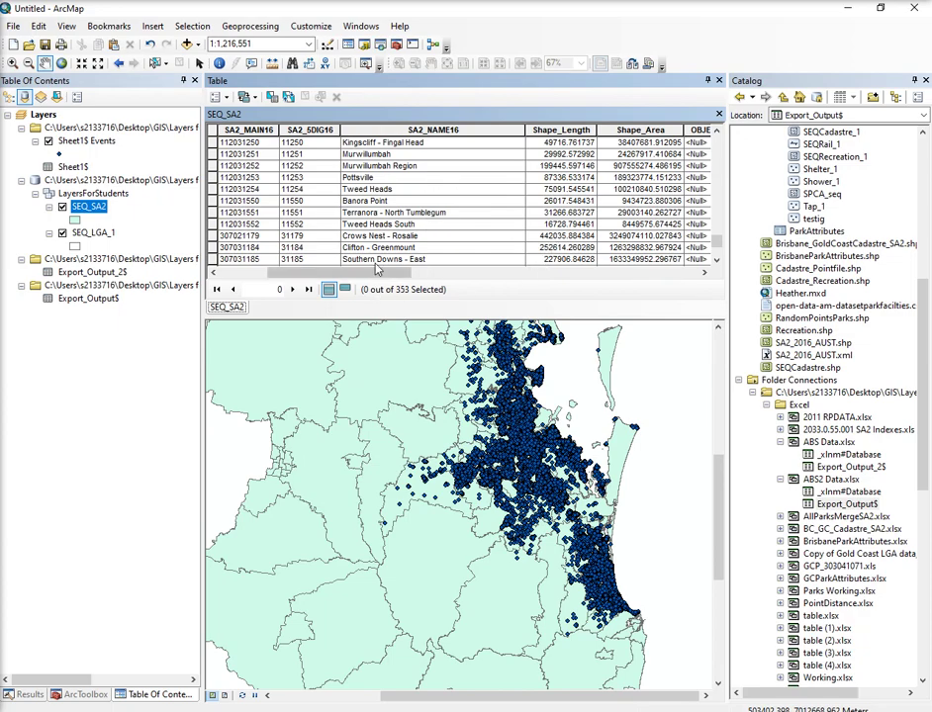
left_click_drag(374, 273, 681, 259)
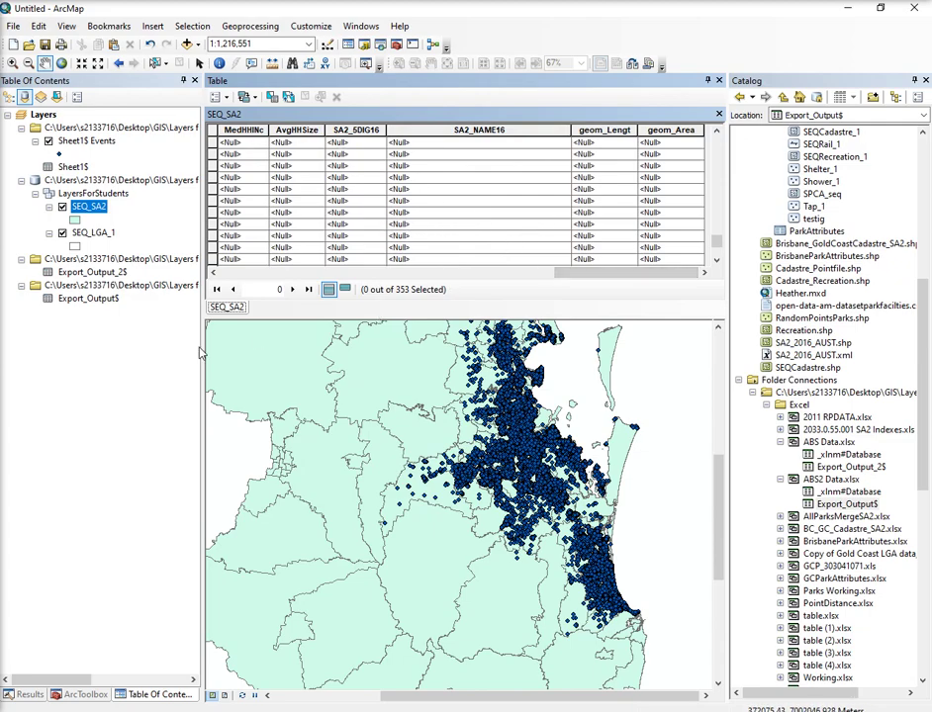
Start exporting the joined SEQ_SA2 features, browsing to the LayersforStudents- ArcMap folder
right_click(92, 211)
mouse_move(149, 462)
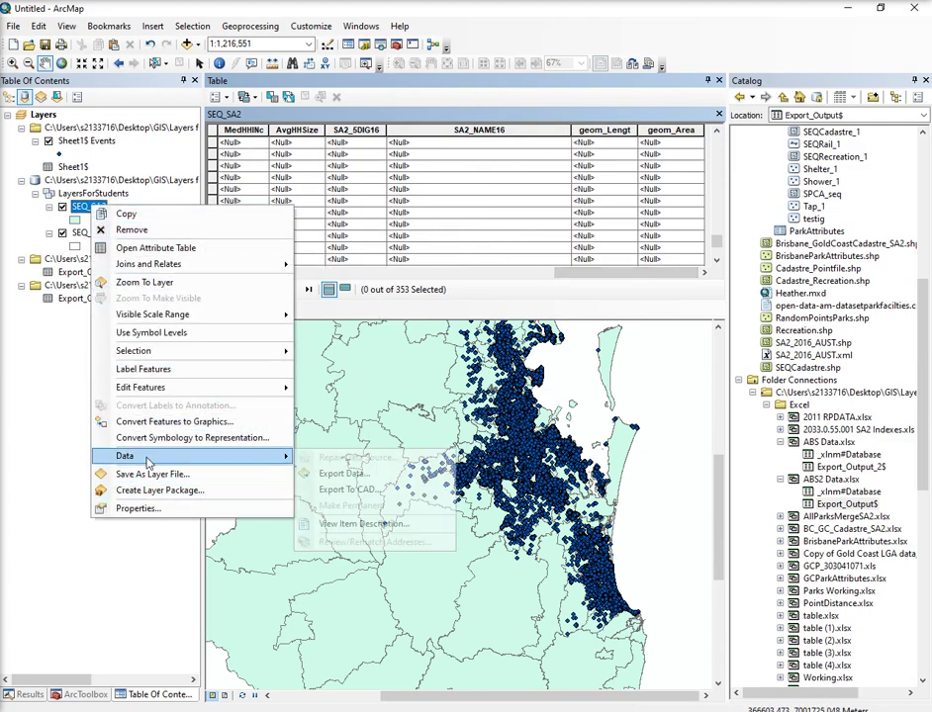
left_click(339, 474)
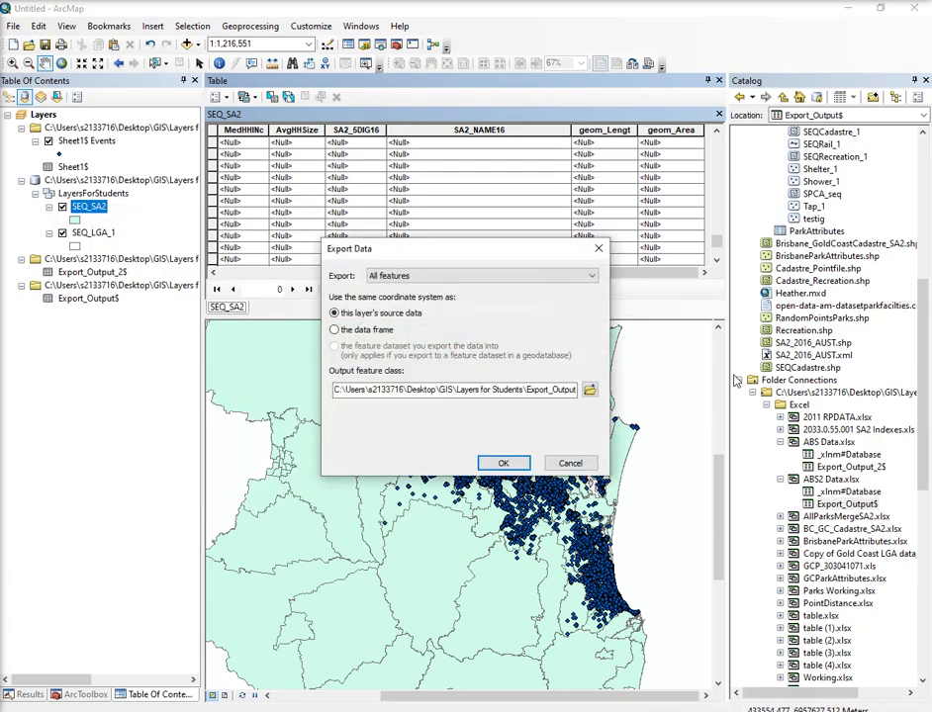
left_click(590, 390)
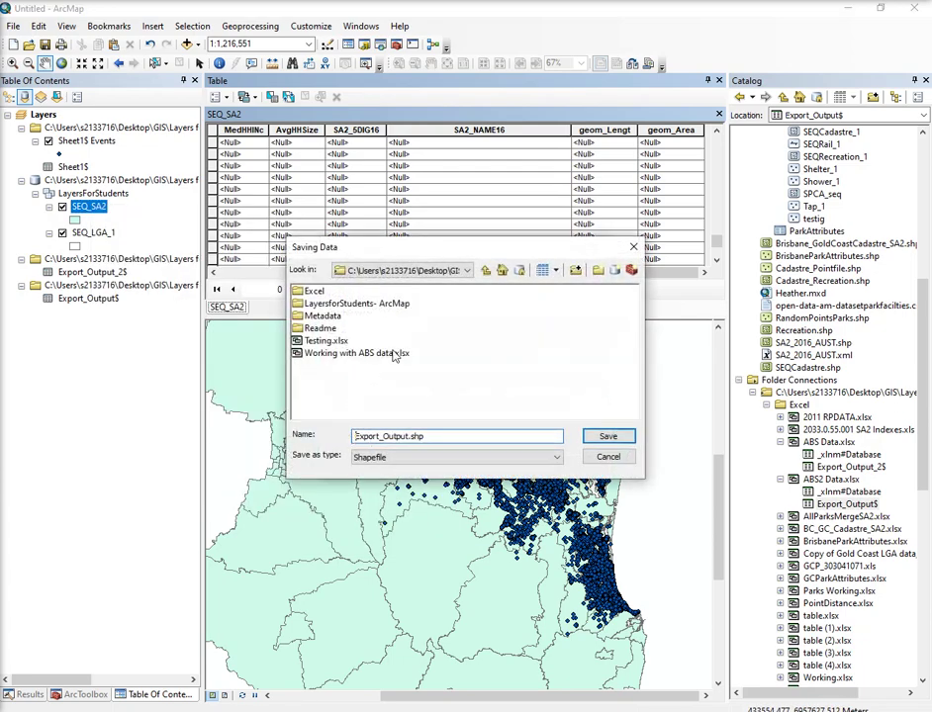
left_click(486, 271)
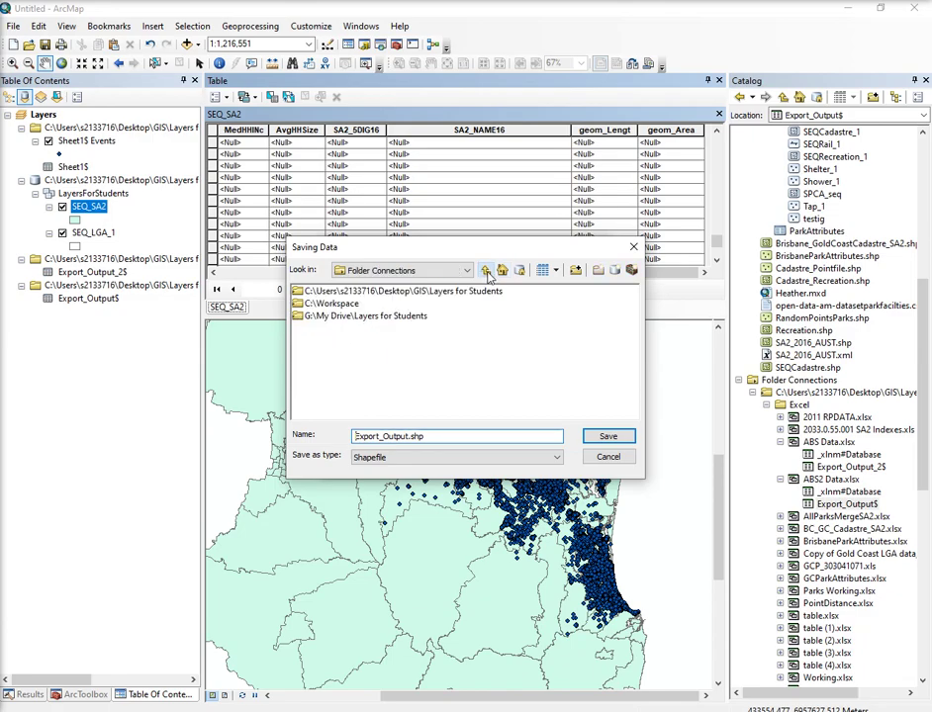
double_click(451, 293)
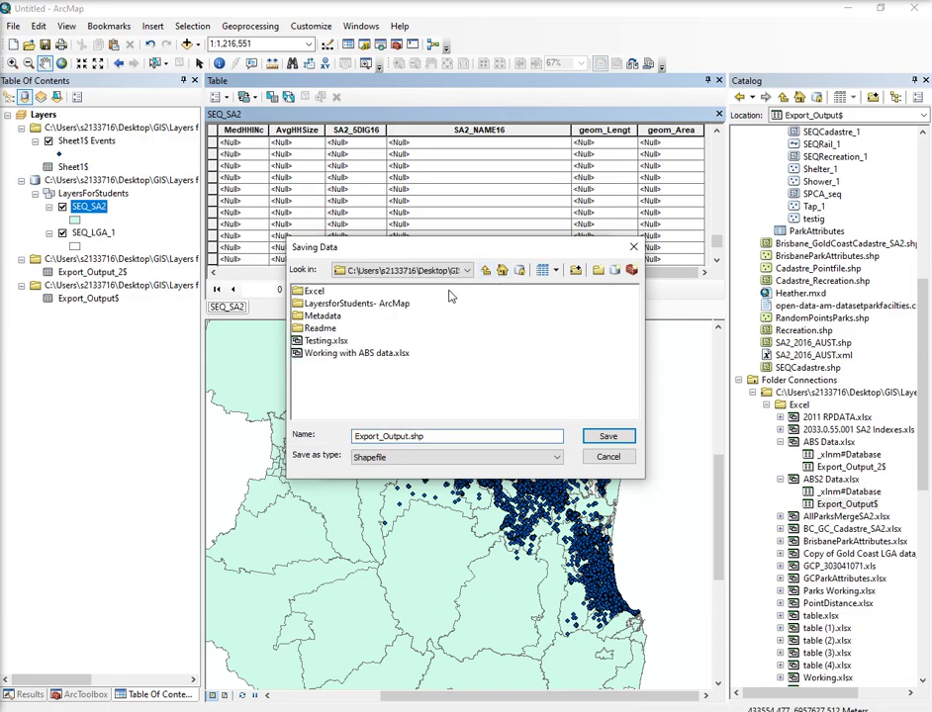
double_click(332, 303)
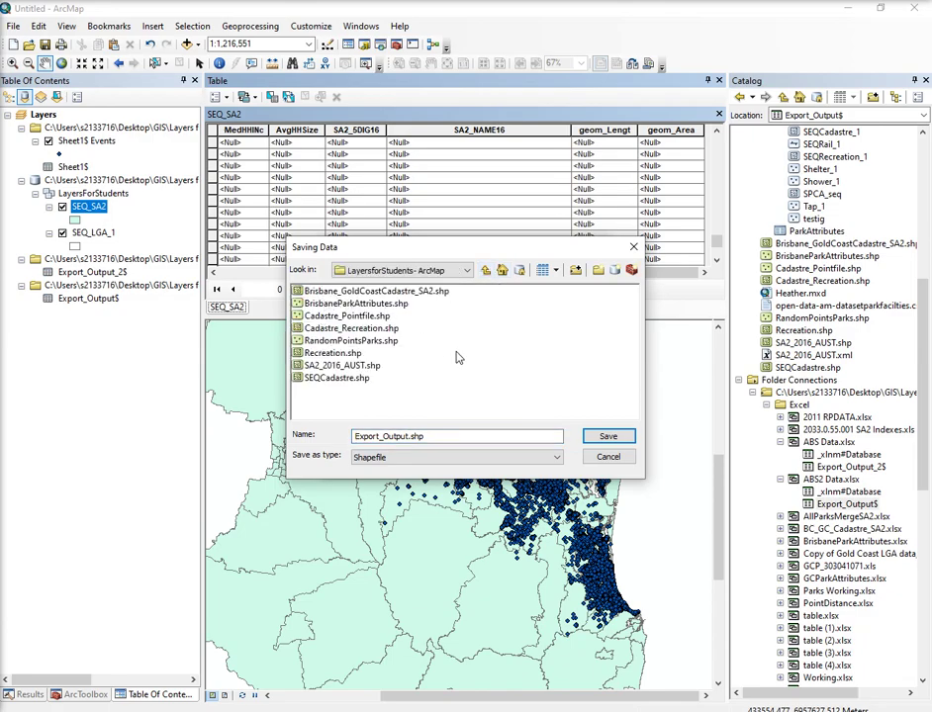
Save the output as feature class 'ABS Variables' in Files for Students.gdb's LayersForStudents dataset
left_click(435, 461)
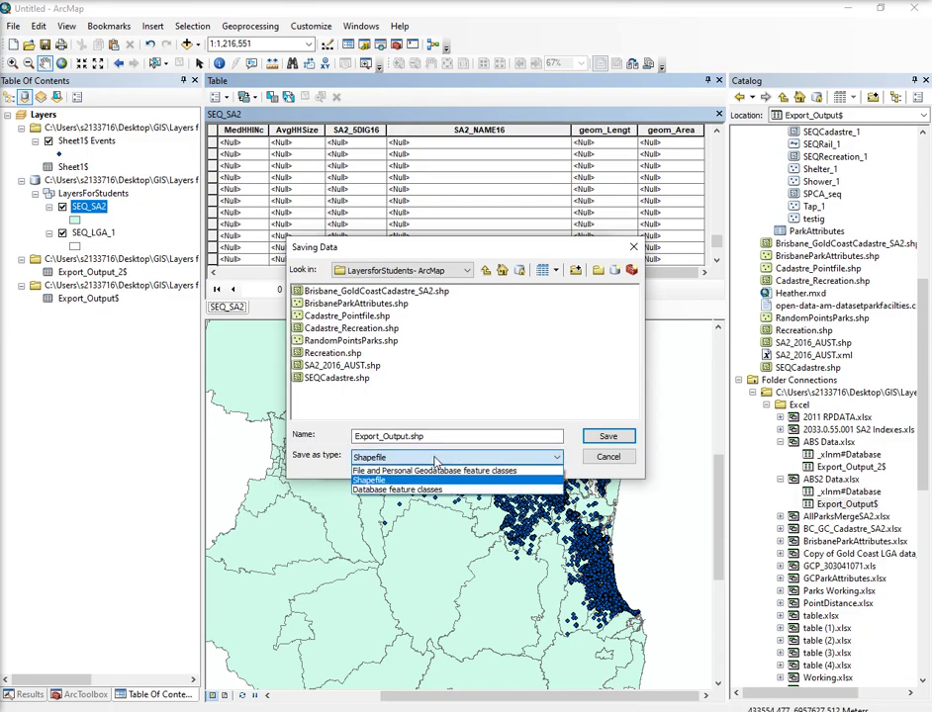
left_click(430, 471)
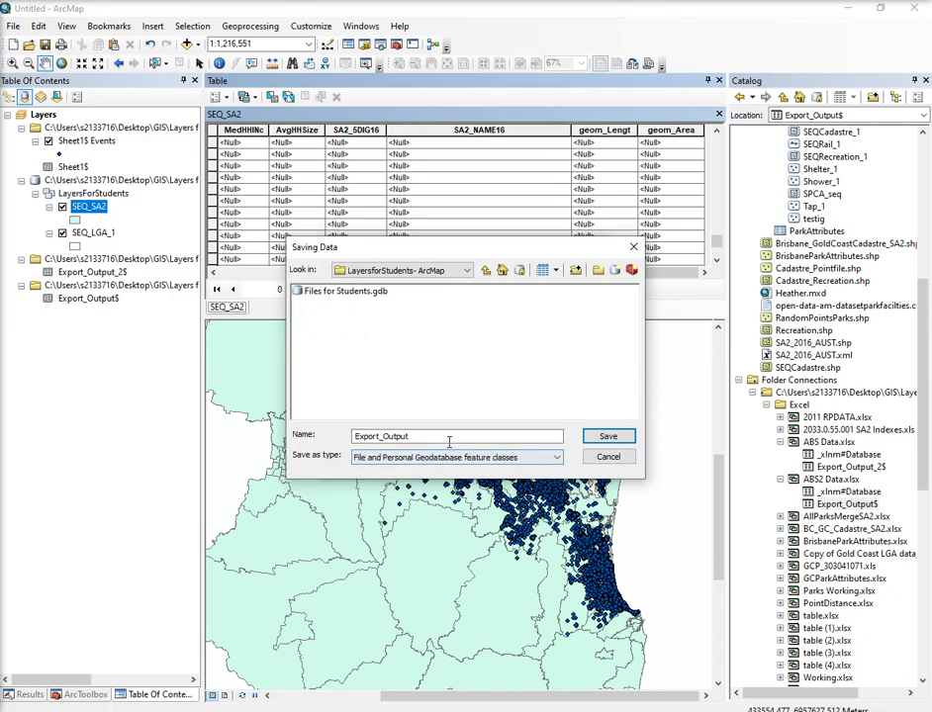
double_click(318, 294)
double_click(326, 293)
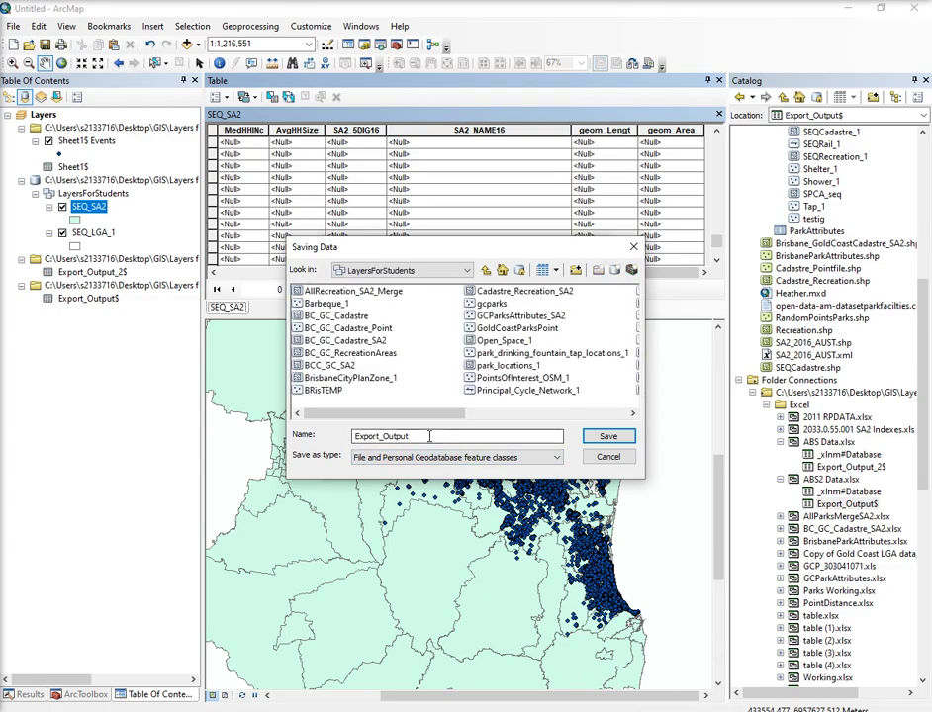
type("ABS")
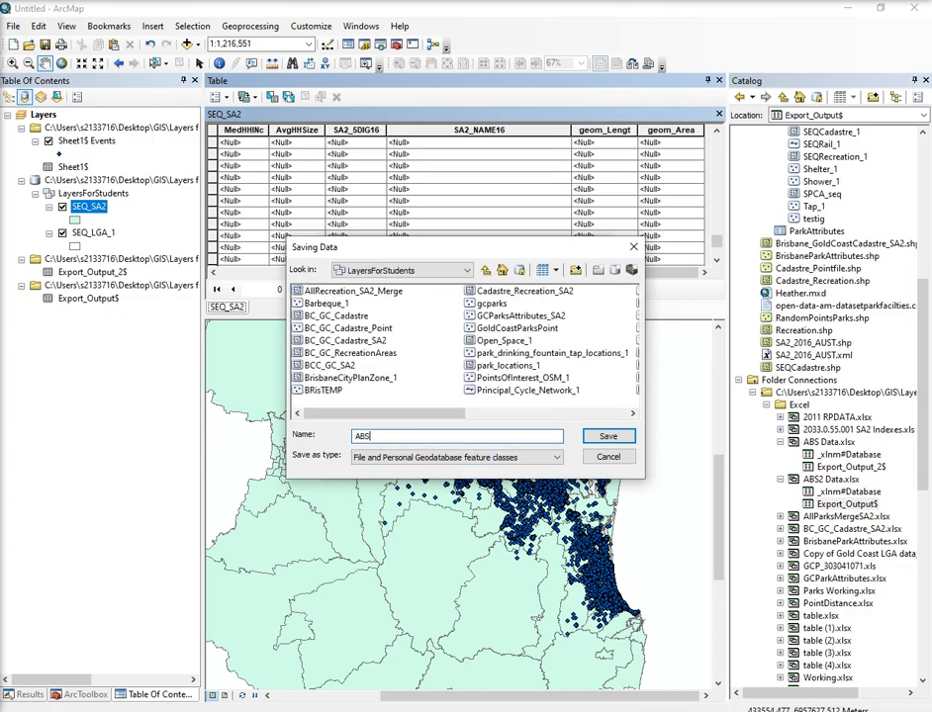
type(" Variables")
left_click(614, 435)
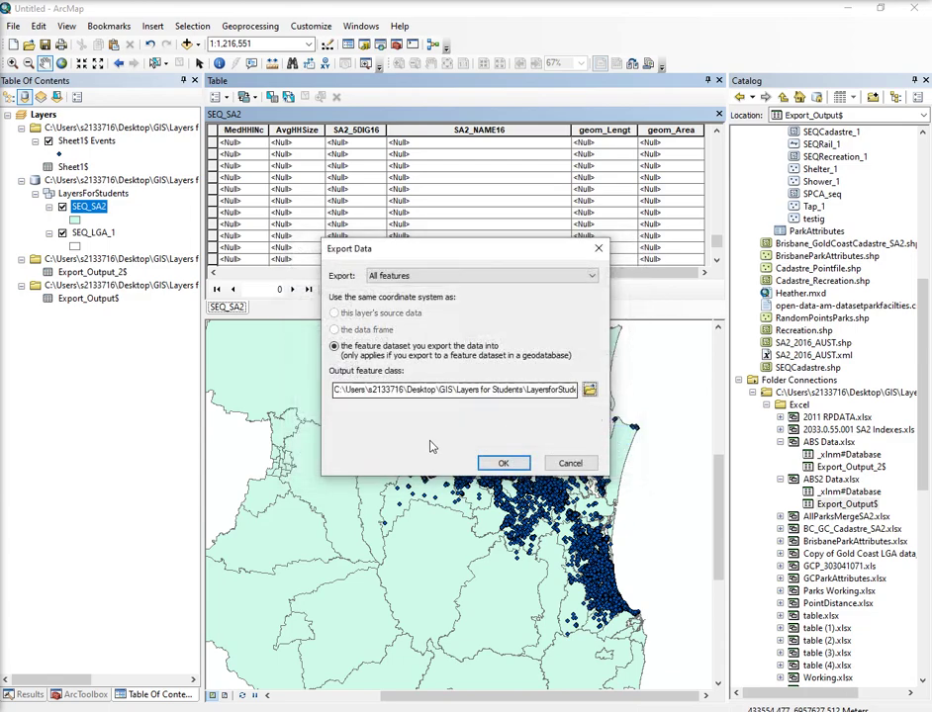
Export all features, add ABS_Variables to the map, and close the attribute table
left_click(504, 462)
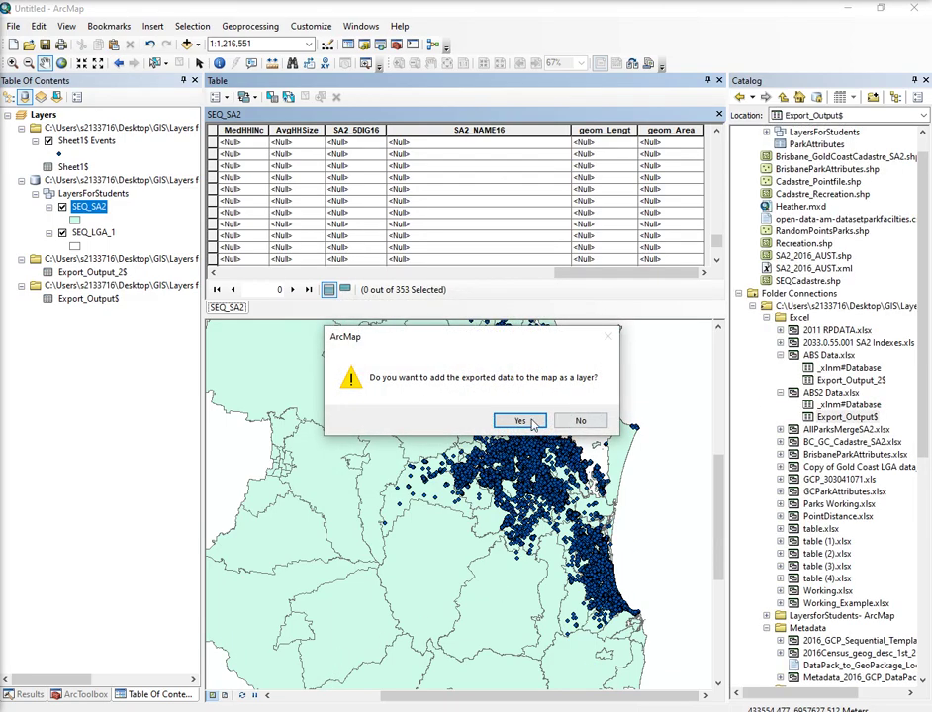
left_click(531, 423)
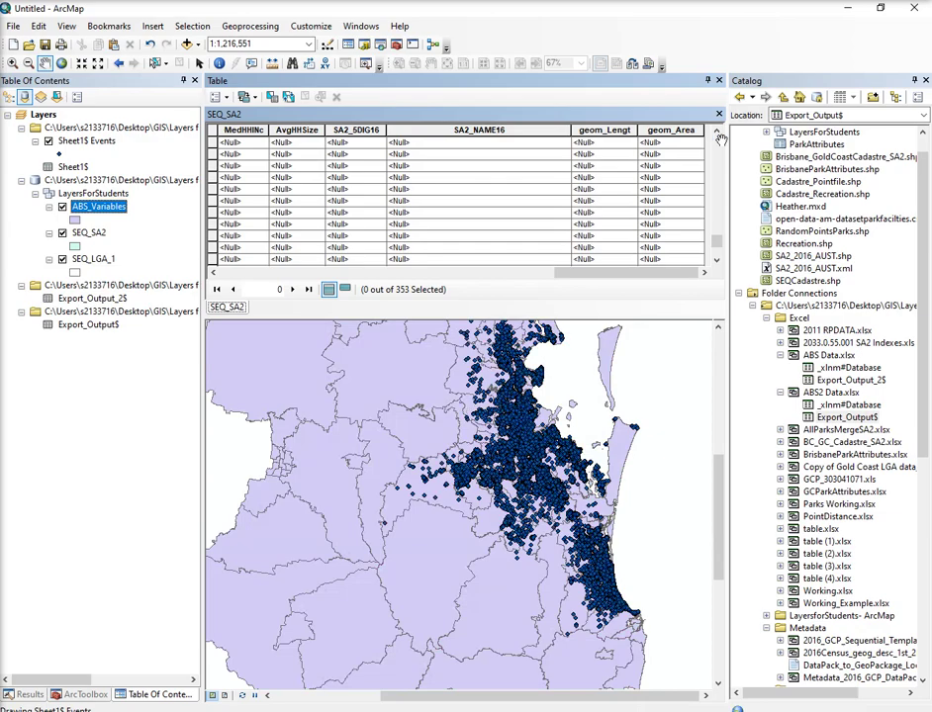
left_click(719, 80)
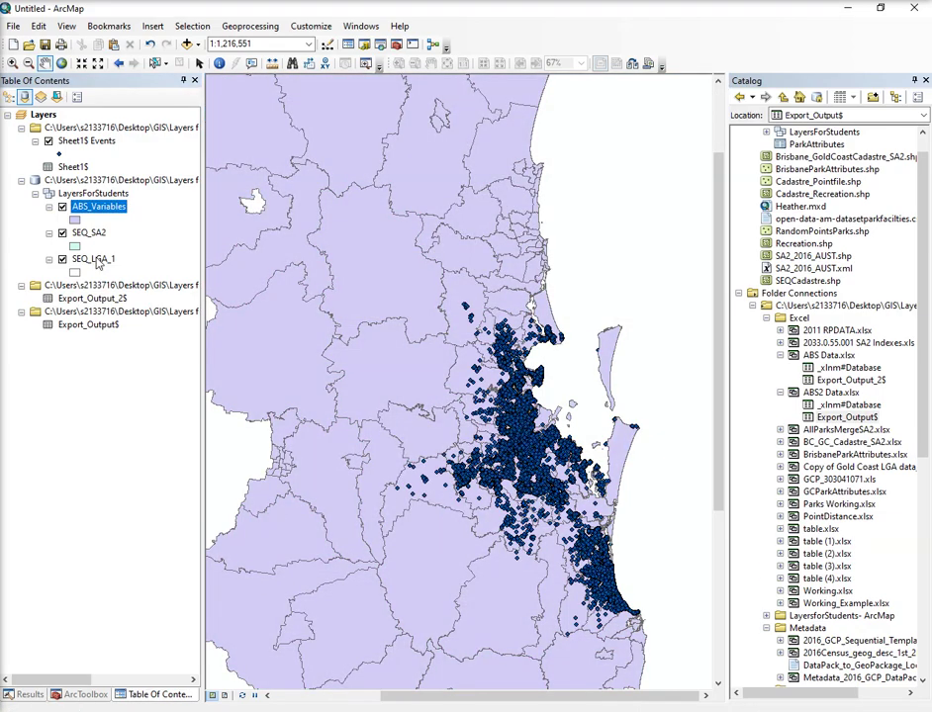
Remove the Export_Output_2$ join from SEQ_SA2
right_click(87, 234)
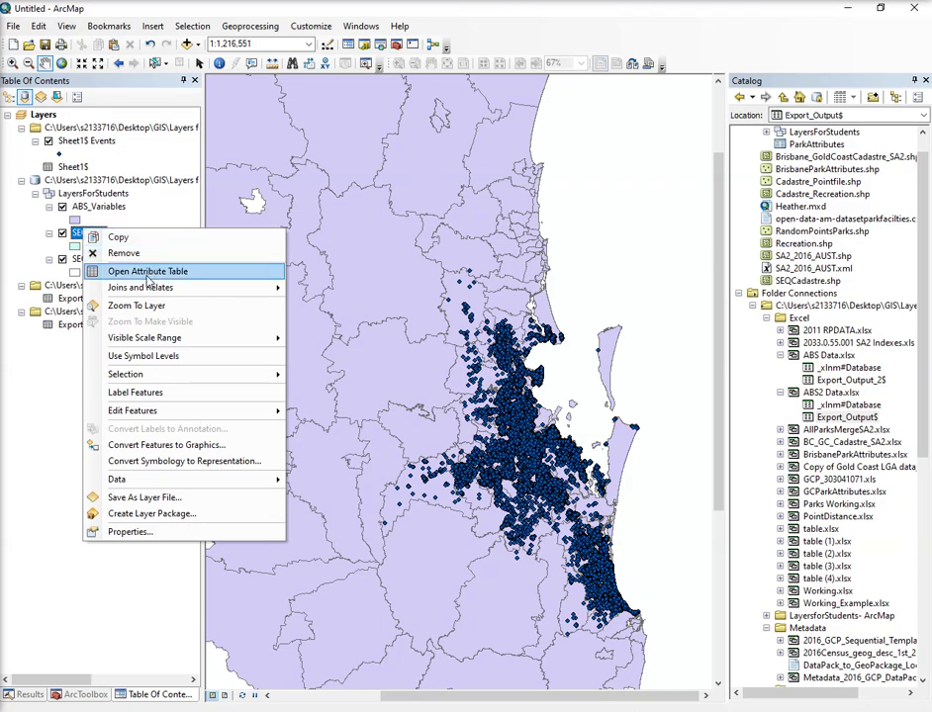
mouse_move(198, 287)
mouse_move(374, 309)
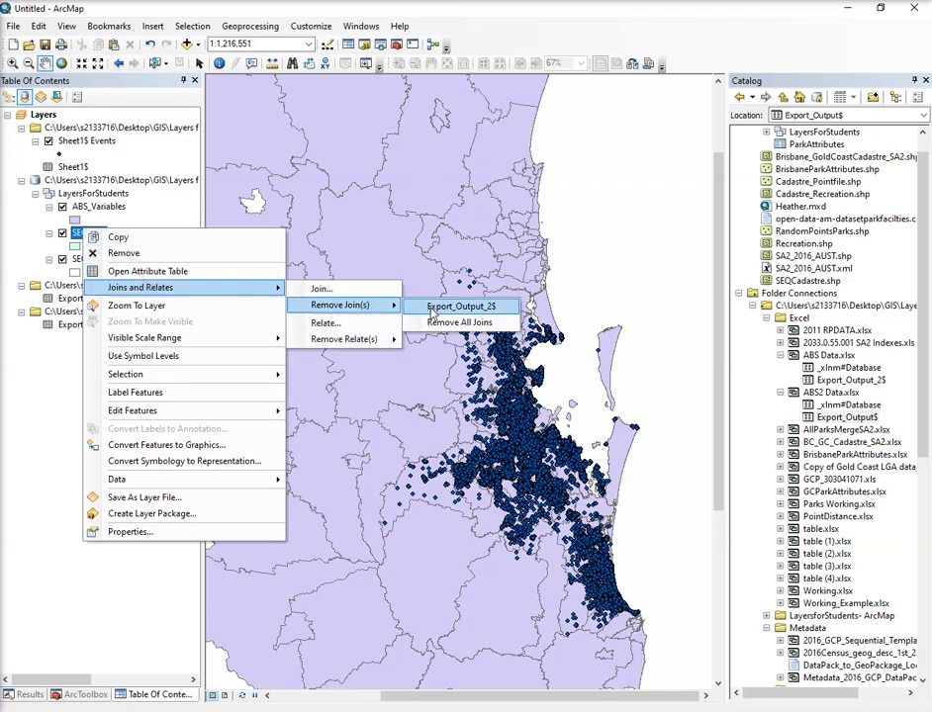
left_click(445, 308)
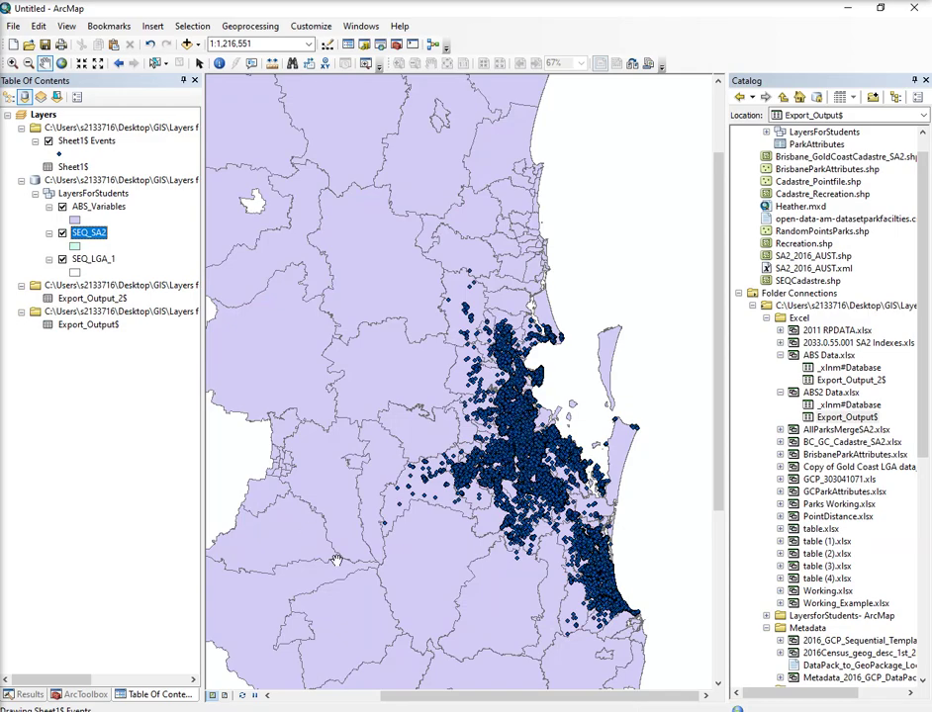
Set up a join of Export_Output$ to SEQ_SA2 on SA2_5DIG16 and LGA_Name
right_click(91, 239)
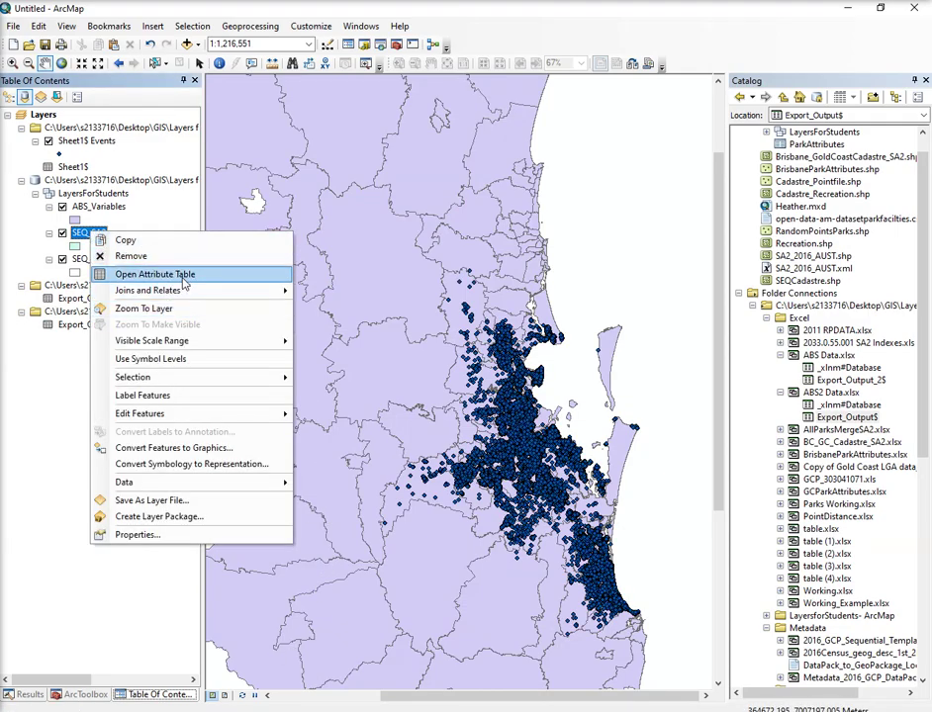
mouse_move(198, 290)
left_click(337, 291)
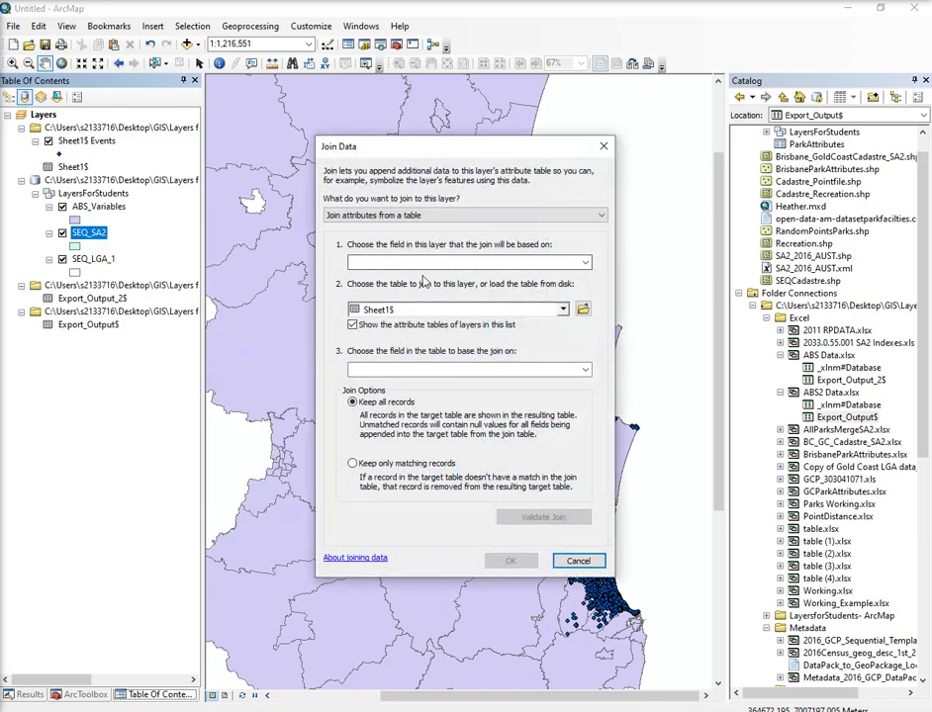
left_click(585, 263)
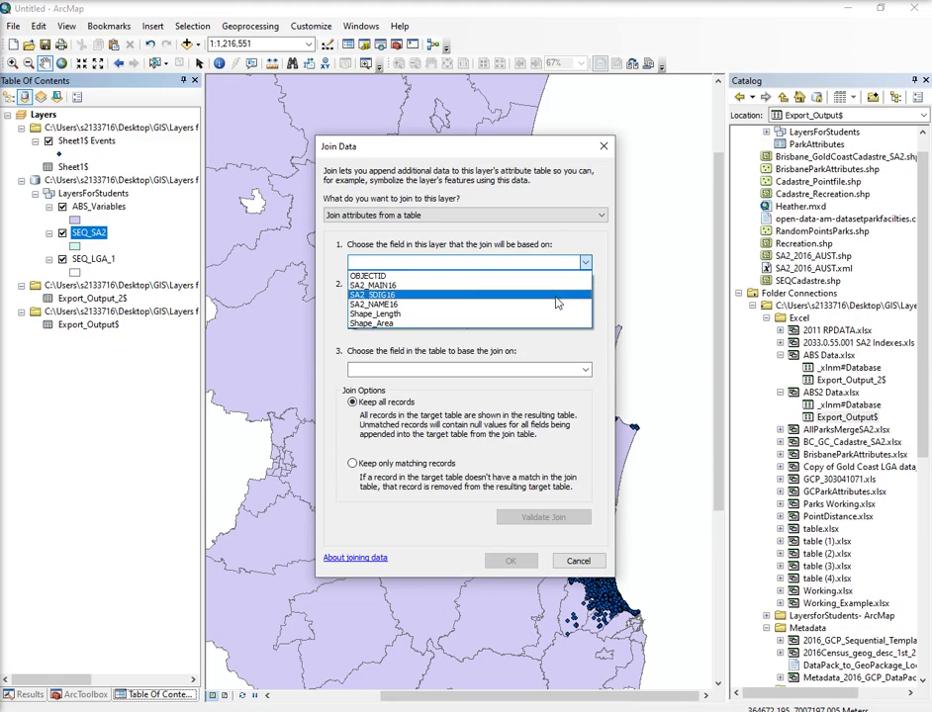
left_click(557, 295)
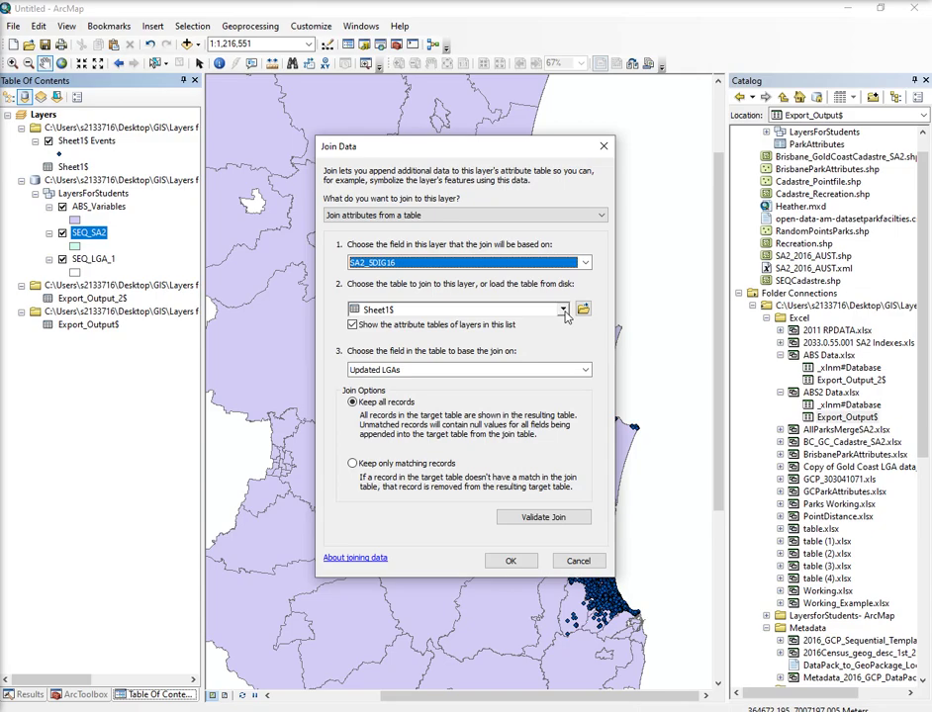
left_click(563, 311)
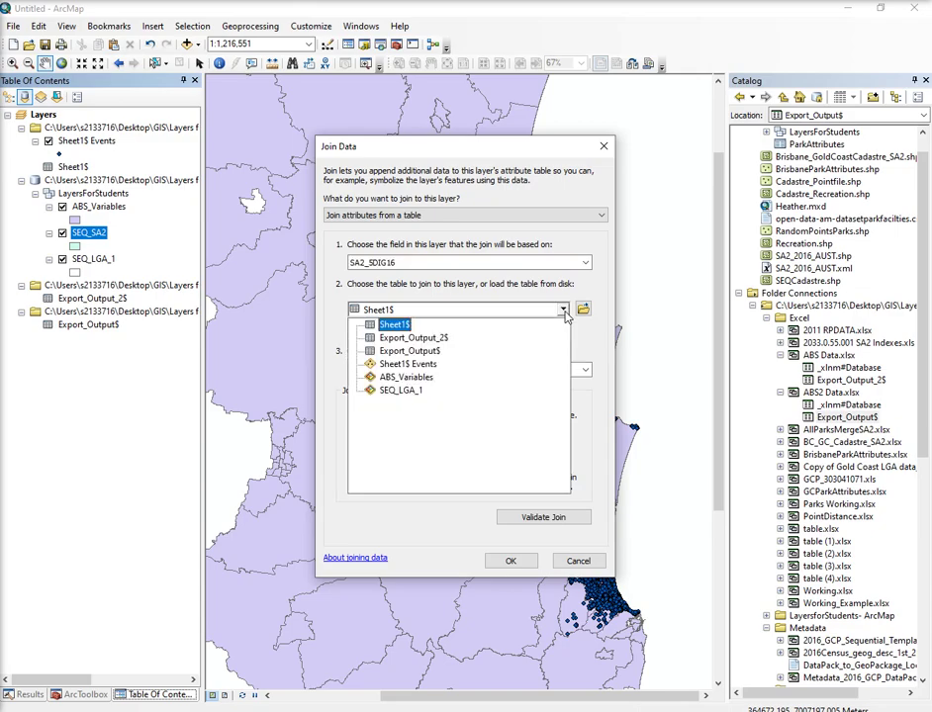
left_click(416, 352)
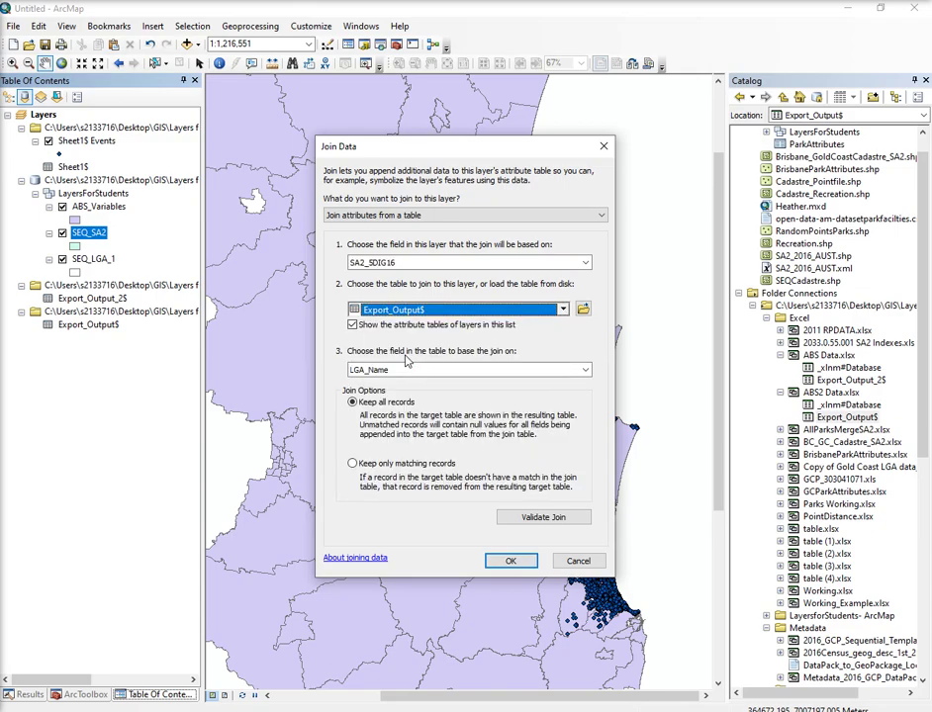
left_click(585, 372)
left_click(584, 384)
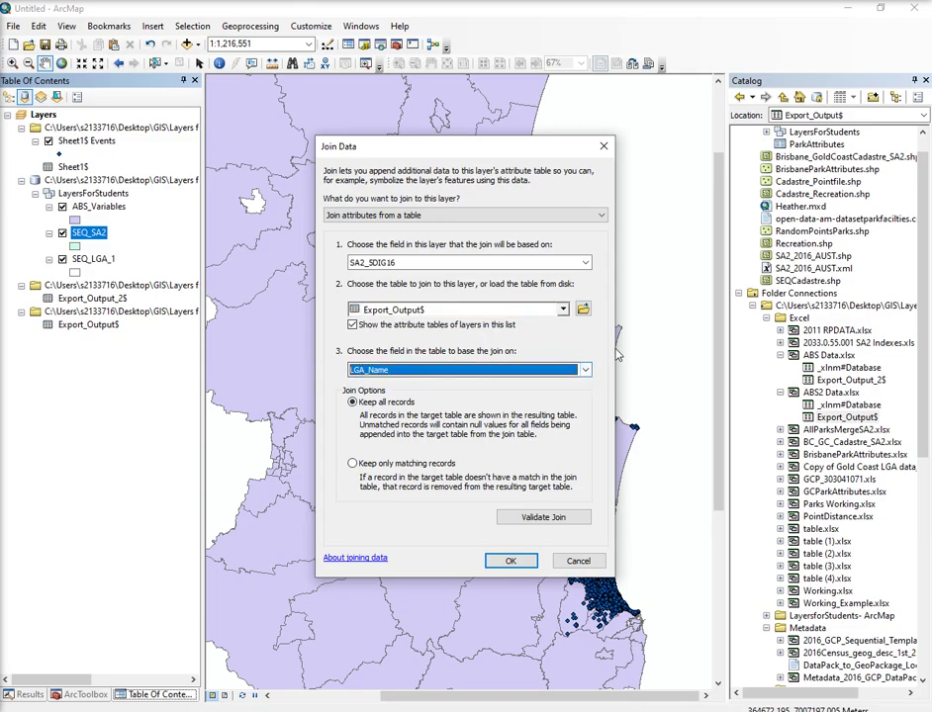
Try SA2_NAME16 against LGA_Name instead, then cancel without joining
left_click(566, 263)
left_click(513, 304)
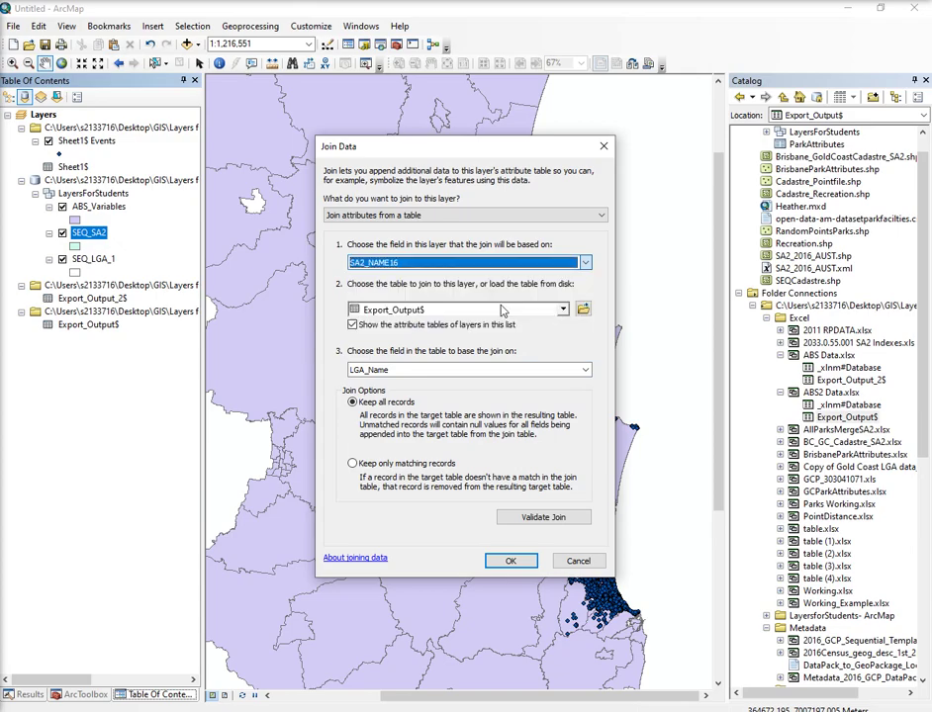
left_click(585, 370)
left_click(585, 370)
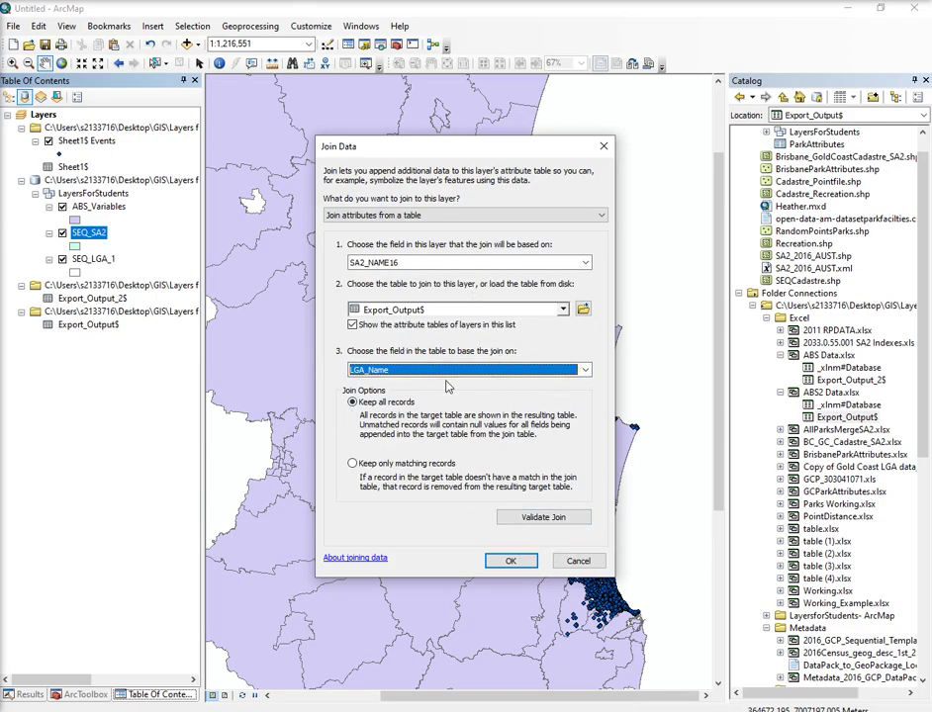
left_click(588, 566)
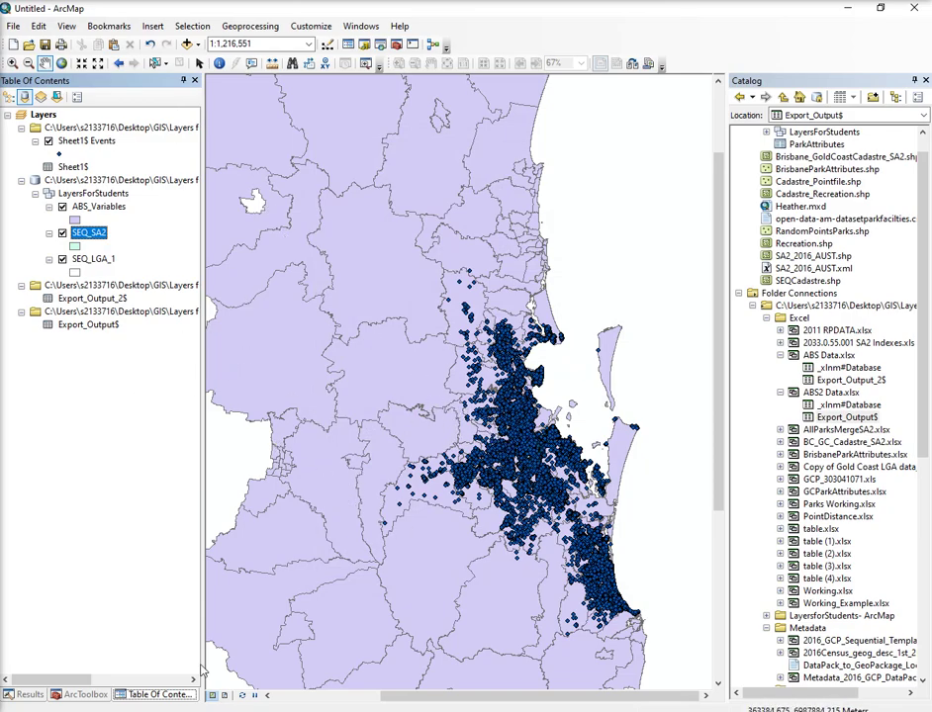
Review SEQ_SA2's fields SA2_5DIG16 and SA2_NAME16 in Layer Properties, closing without changes
right_click(89, 234)
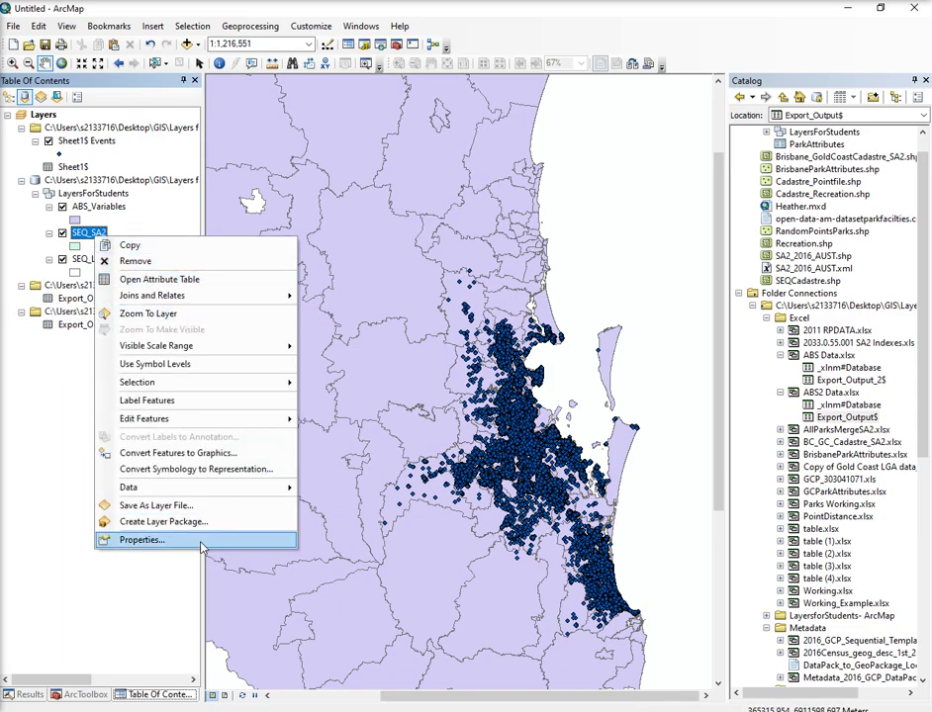
left_click(200, 542)
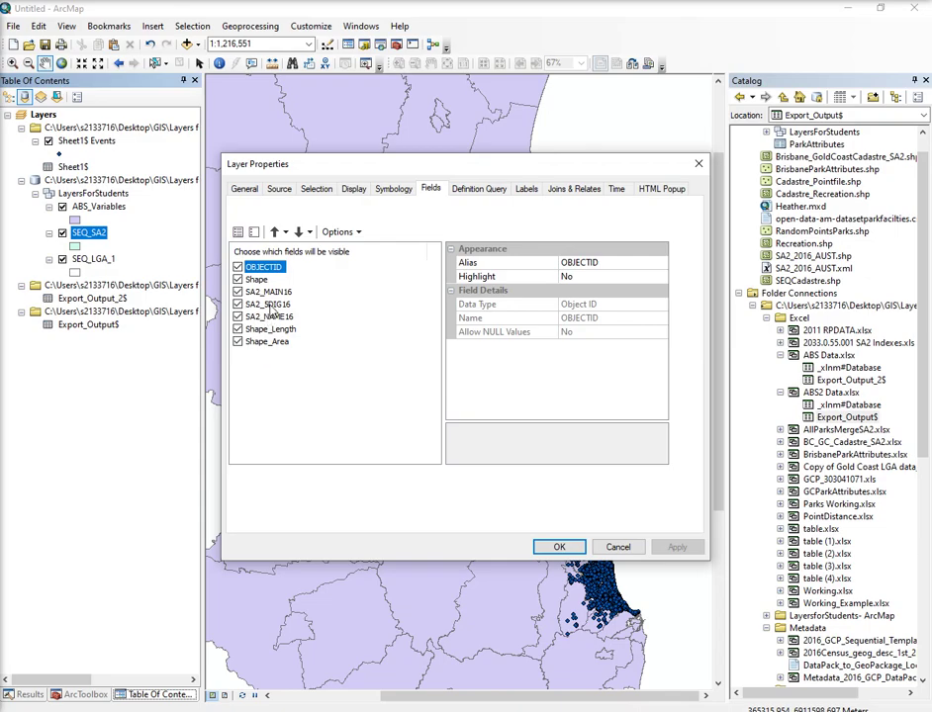
left_click(269, 304)
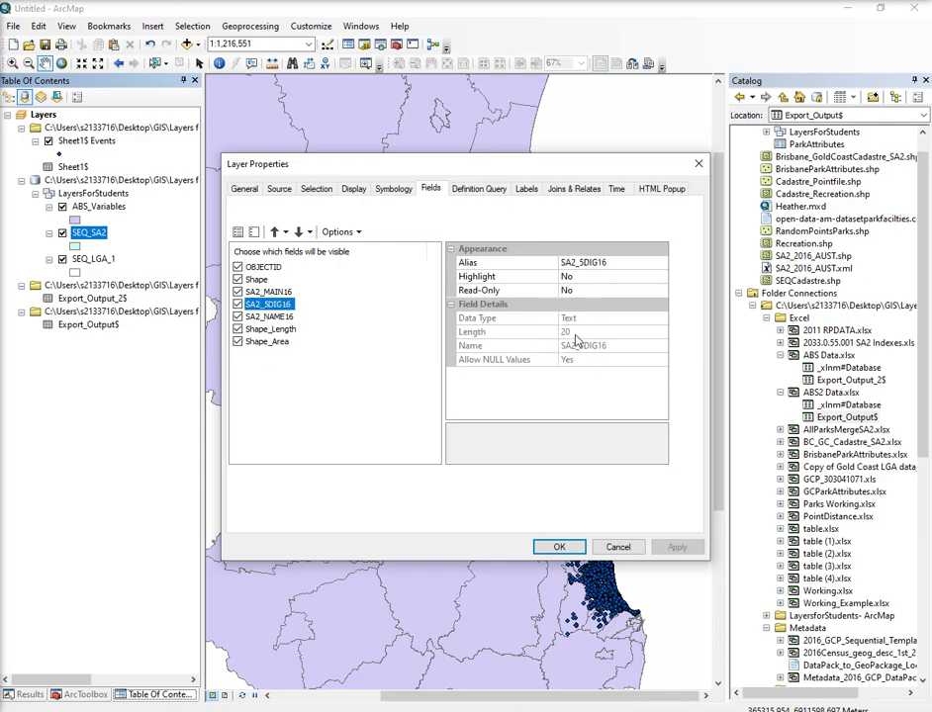
left_click(269, 317)
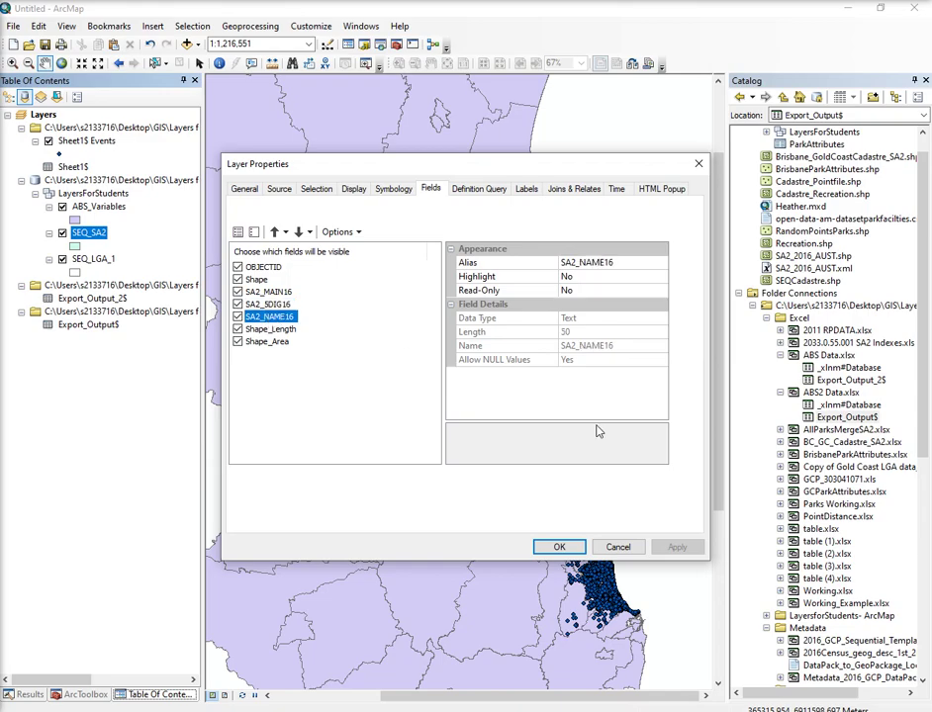
left_click(619, 546)
Open Export_Output$ table properties and scroll through fields like LGA_Name and Total_Jobs
right_click(85, 325)
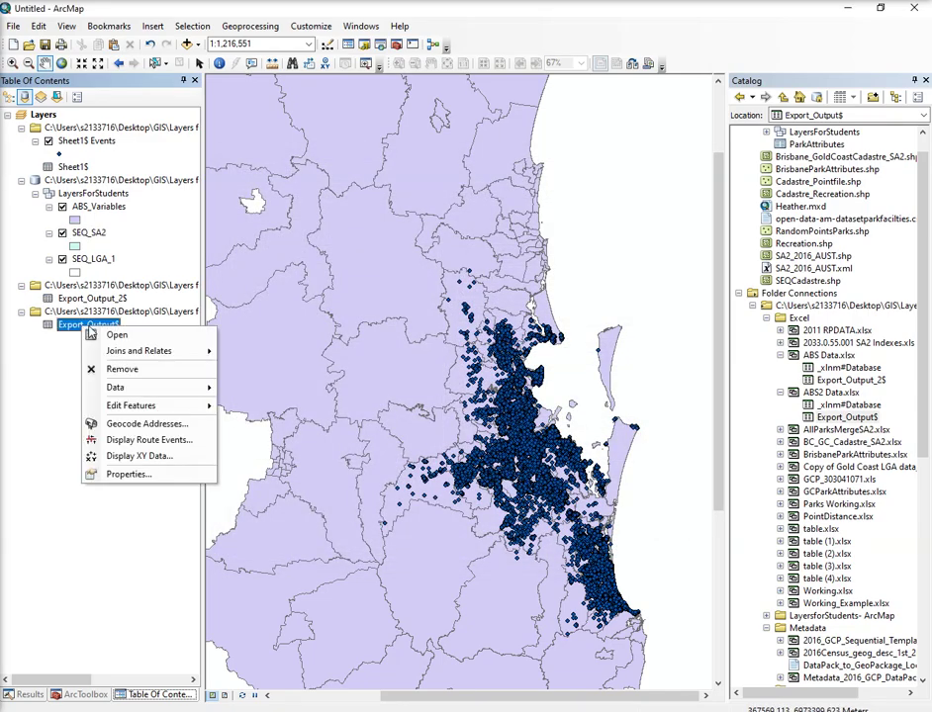
left_click(126, 474)
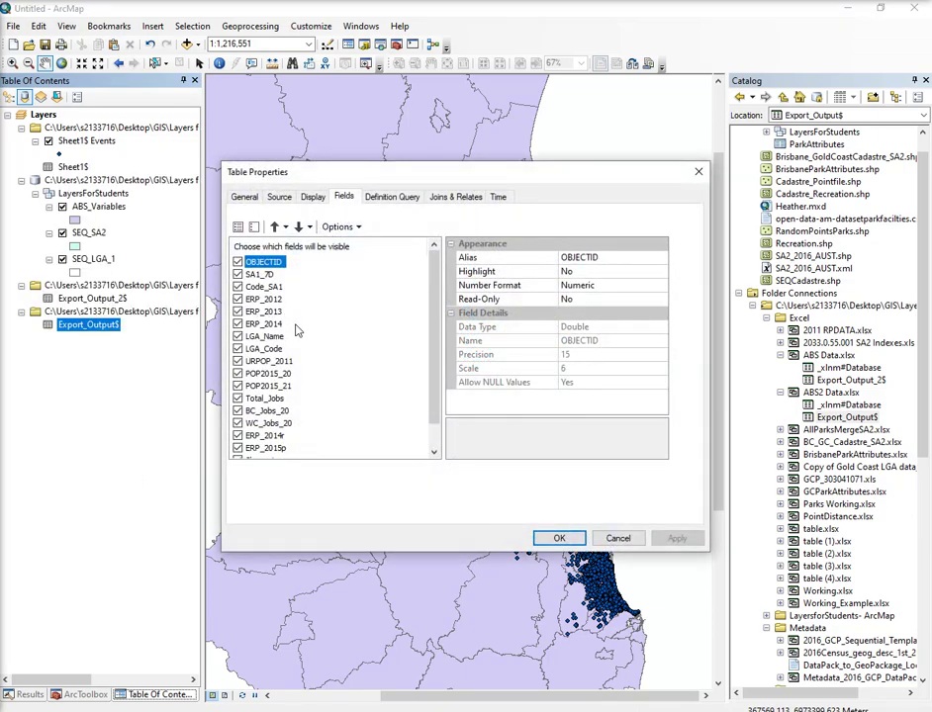
scroll(296, 331, "down", 1)
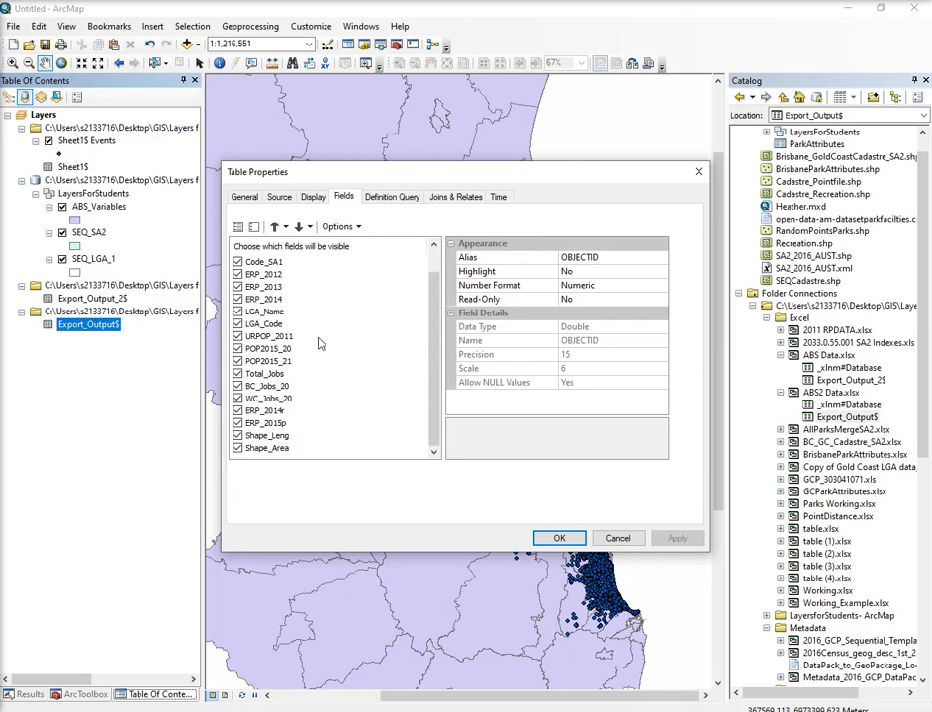
scroll(309, 419, "up", 1)
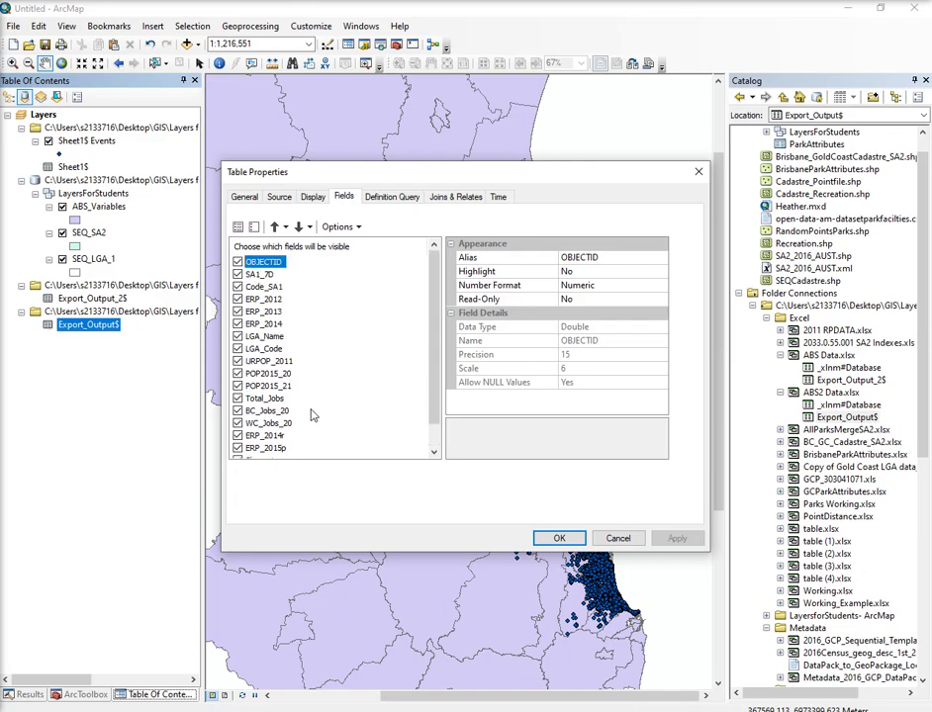